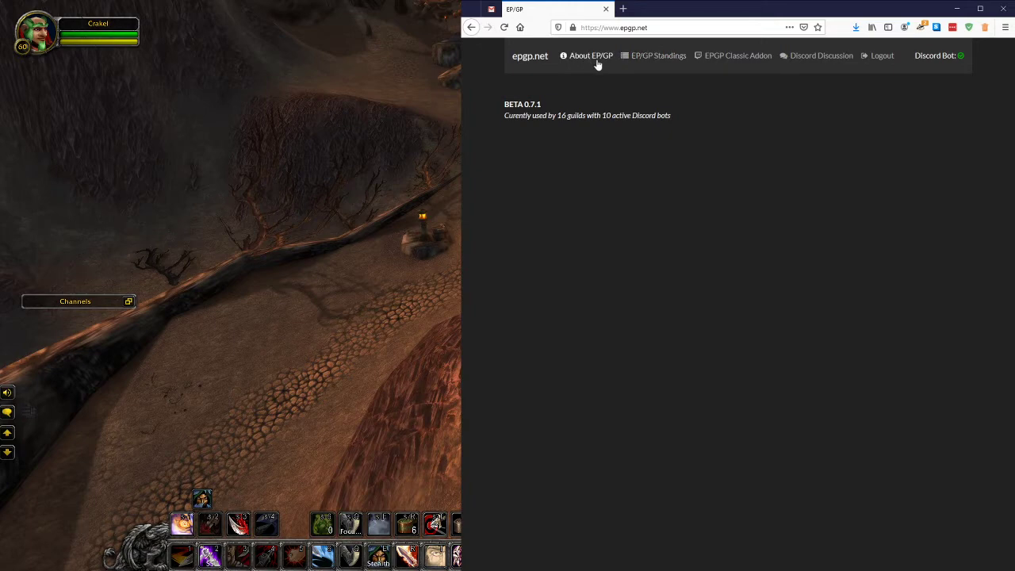
Read the About EP/GP page's explanation of effort points, gear points and priority ranking
click(649, 61)
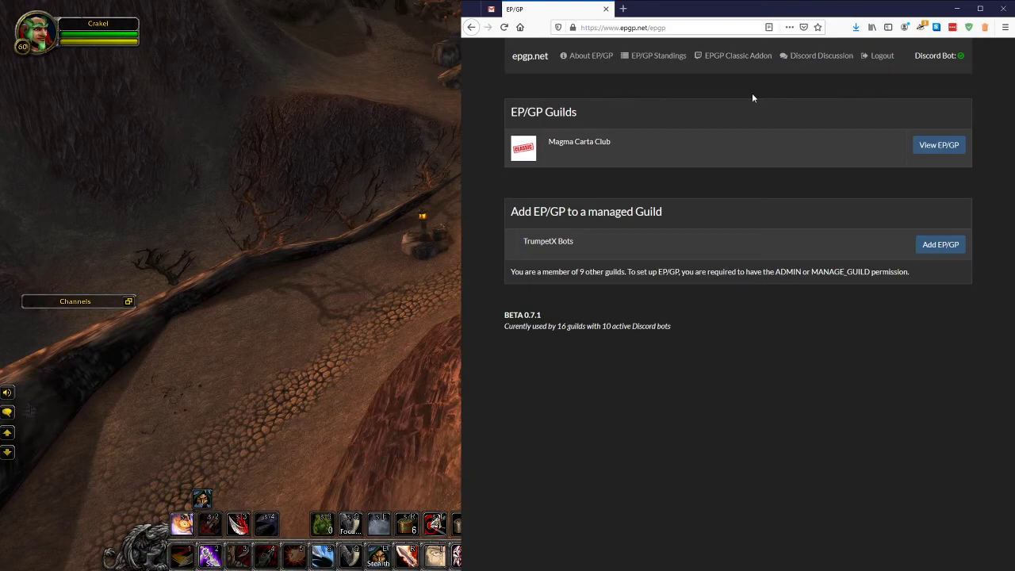
click(596, 59)
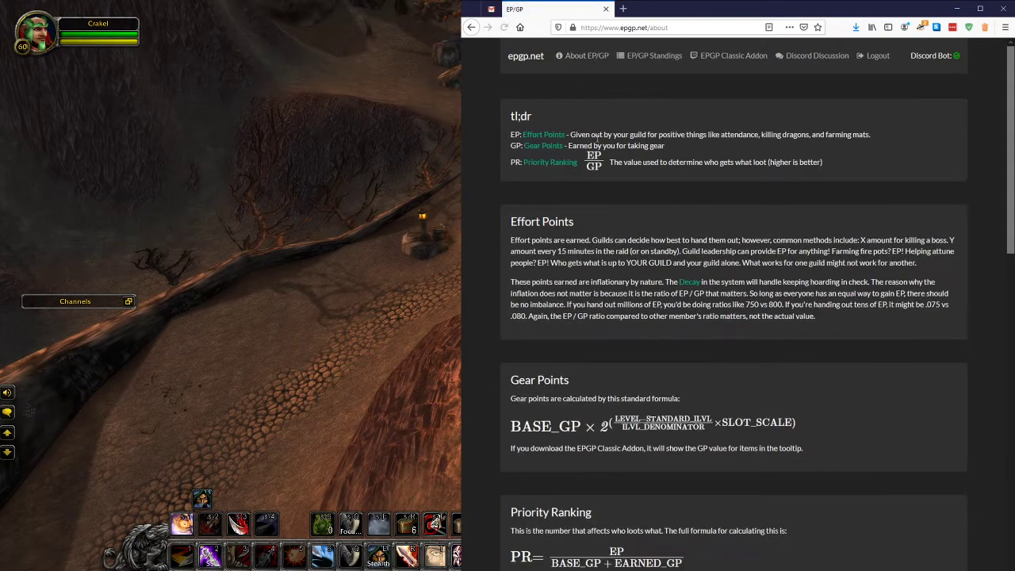
scroll(600, 174, down, 5)
scroll(601, 174, up, 6)
Add EP/GP to the managed guild TrumpetX Bots and open its entry from the EP/GP guild list
click(652, 58)
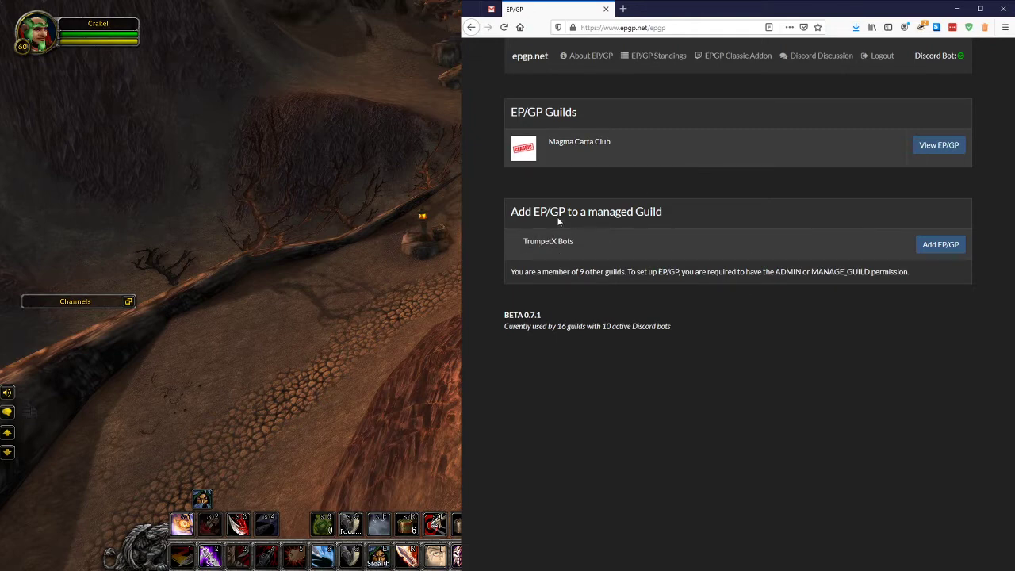
click(939, 248)
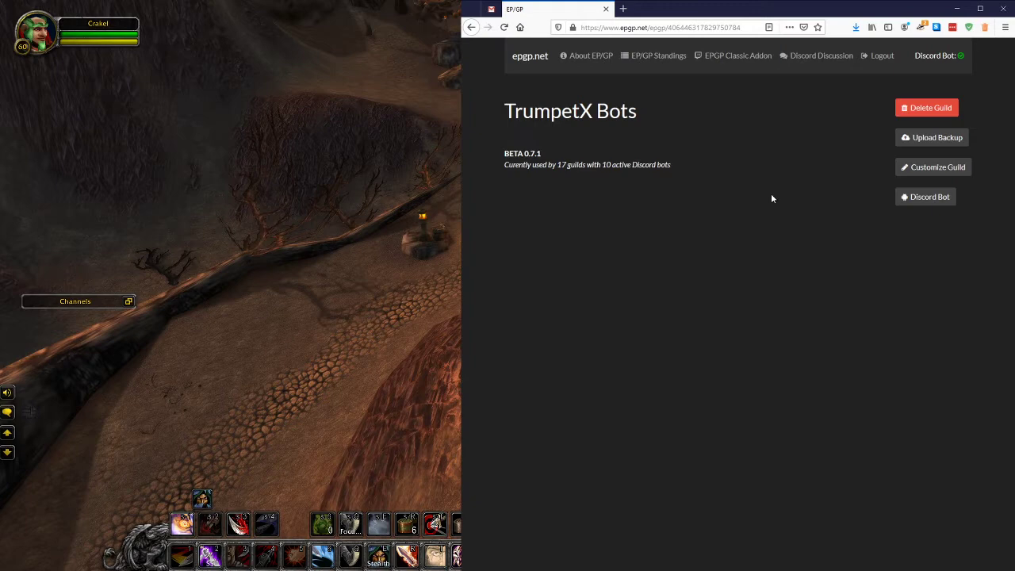
click(657, 57)
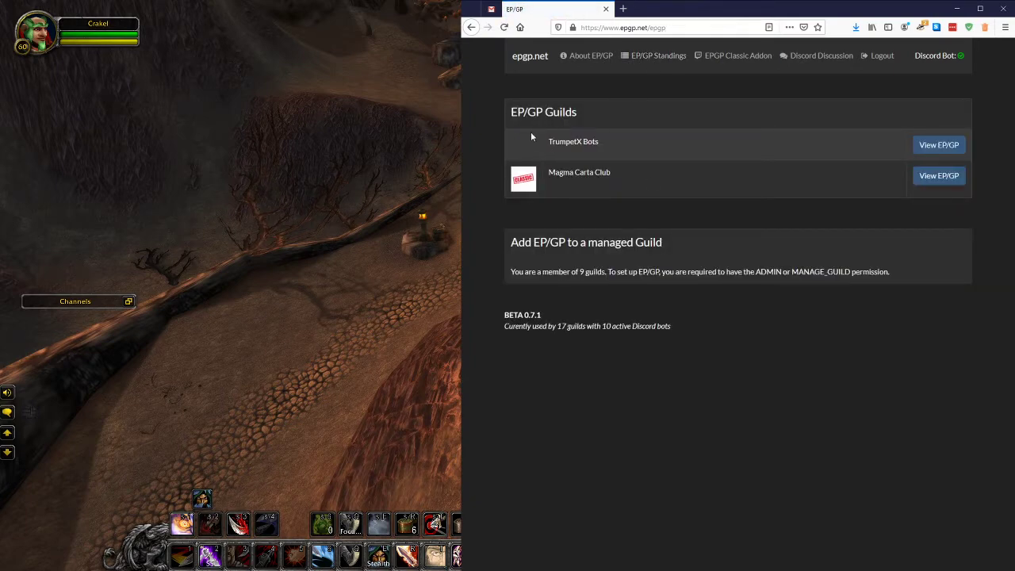
drag(549, 140, 695, 150)
click(695, 150)
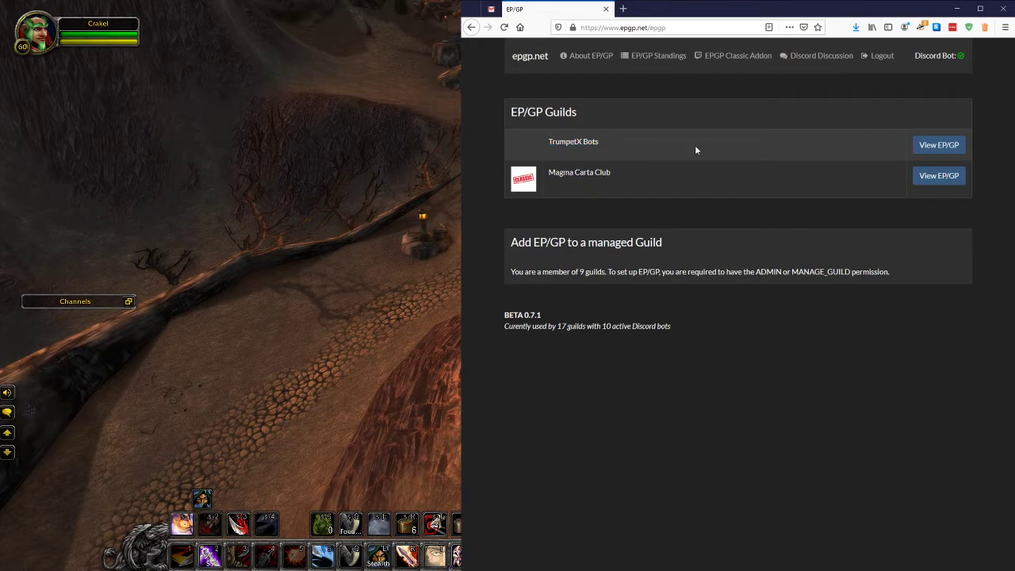
click(934, 147)
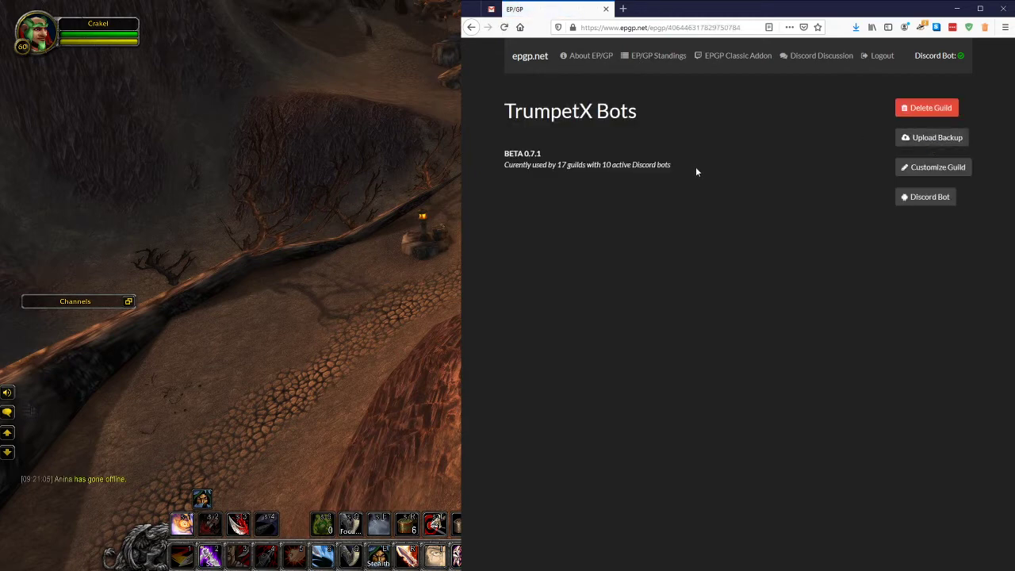
Delete the TrumpetX Bots guild from EP/GP
drag(552, 164, 593, 169)
click(648, 218)
click(927, 111)
click(719, 262)
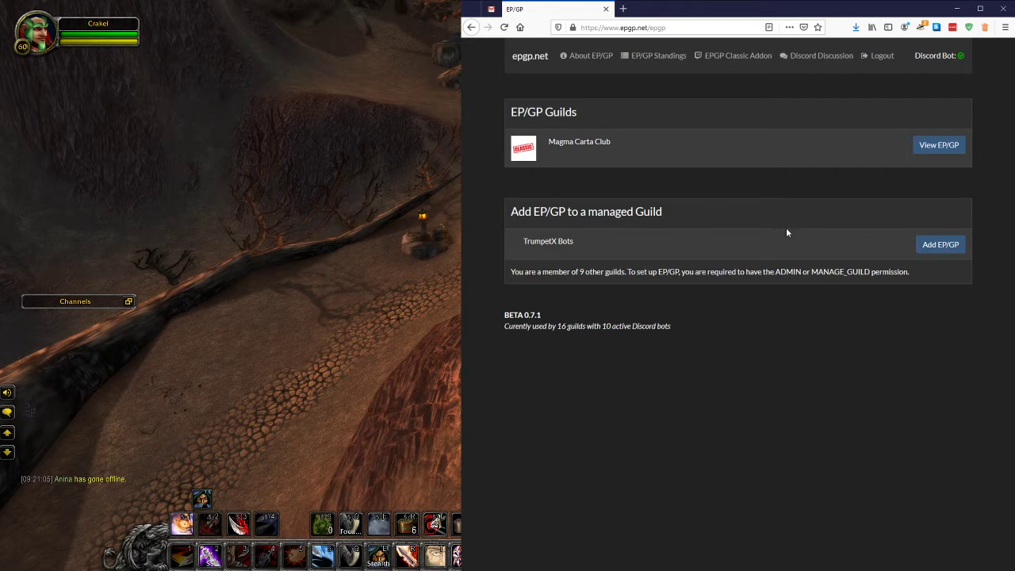
Add EP/GP to the TrumpetX Bots guild again and start adding its Discord bot
click(941, 256)
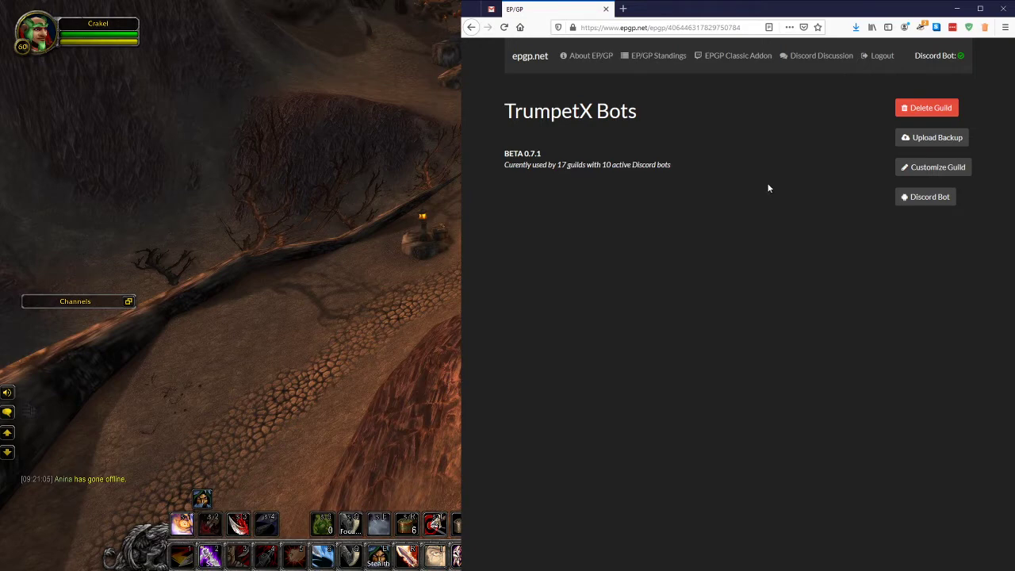
click(923, 204)
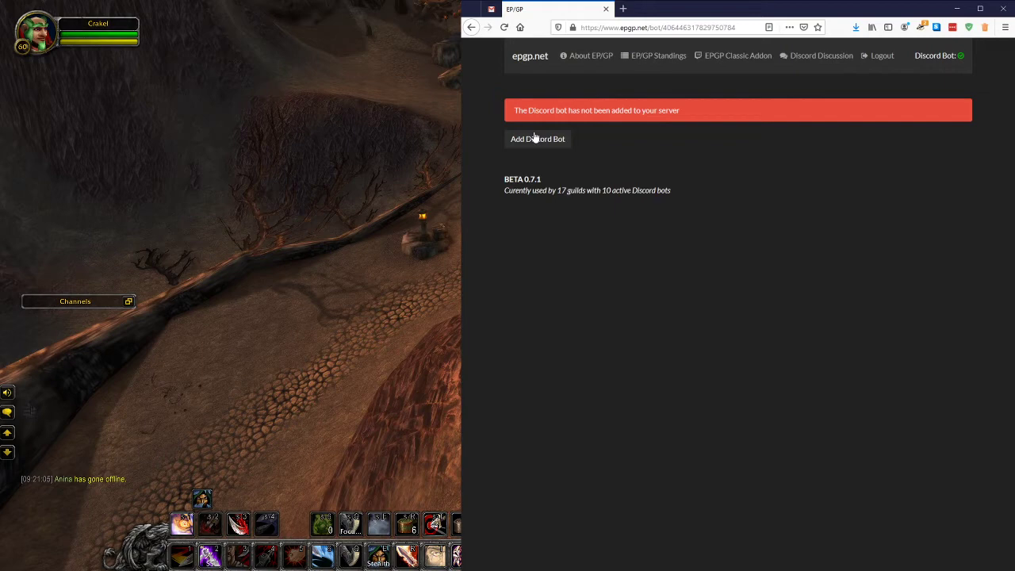
click(535, 142)
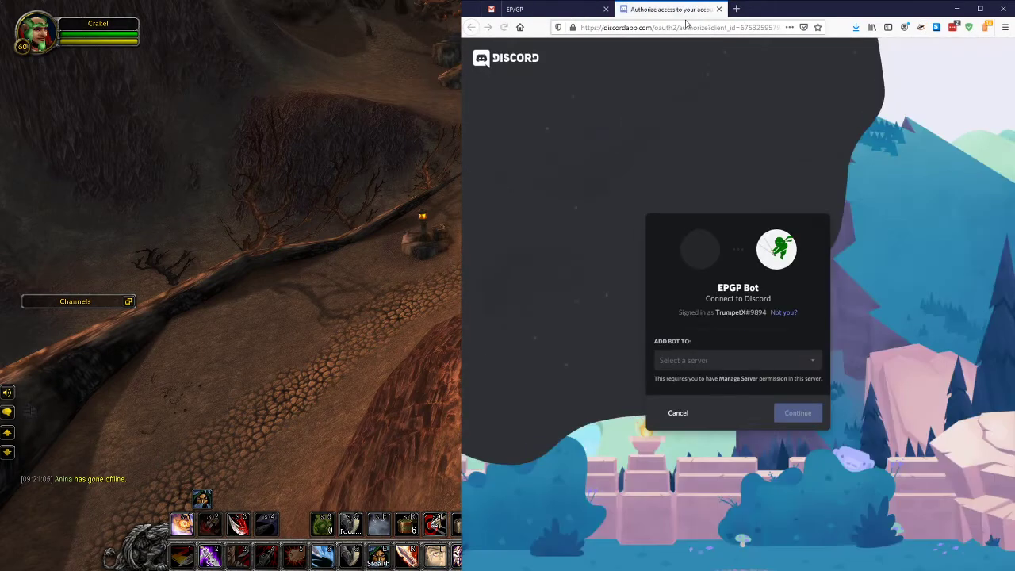
Choose the TrumpetX Bots server for EPGP Bot and authorize all the requested message, link and history permissions
click(686, 363)
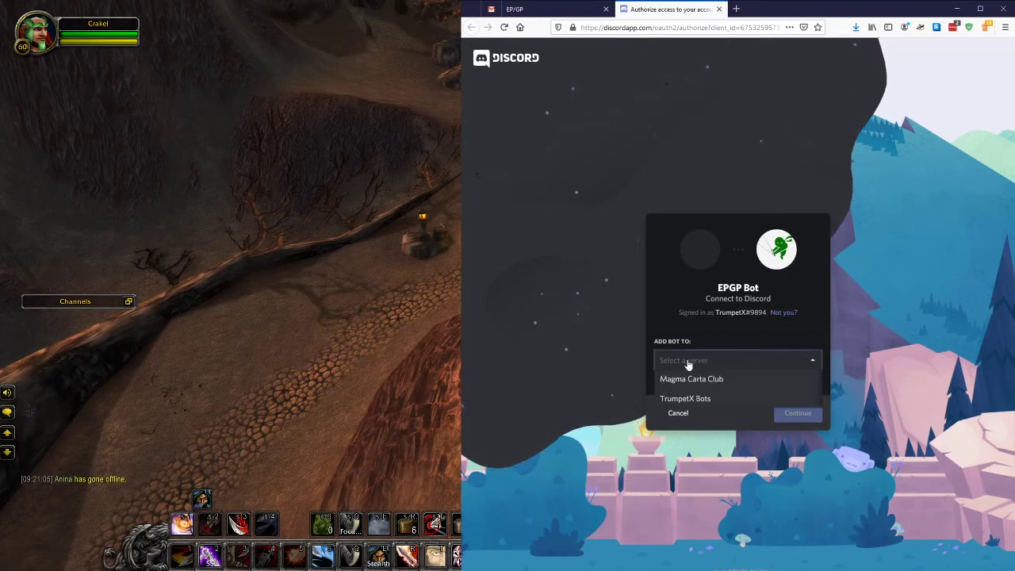
click(687, 398)
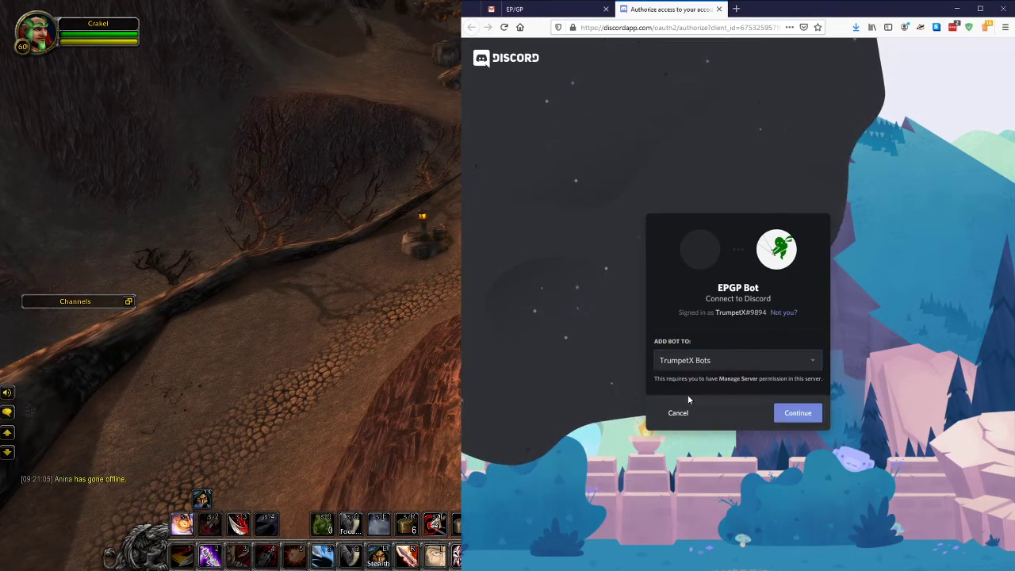
click(804, 413)
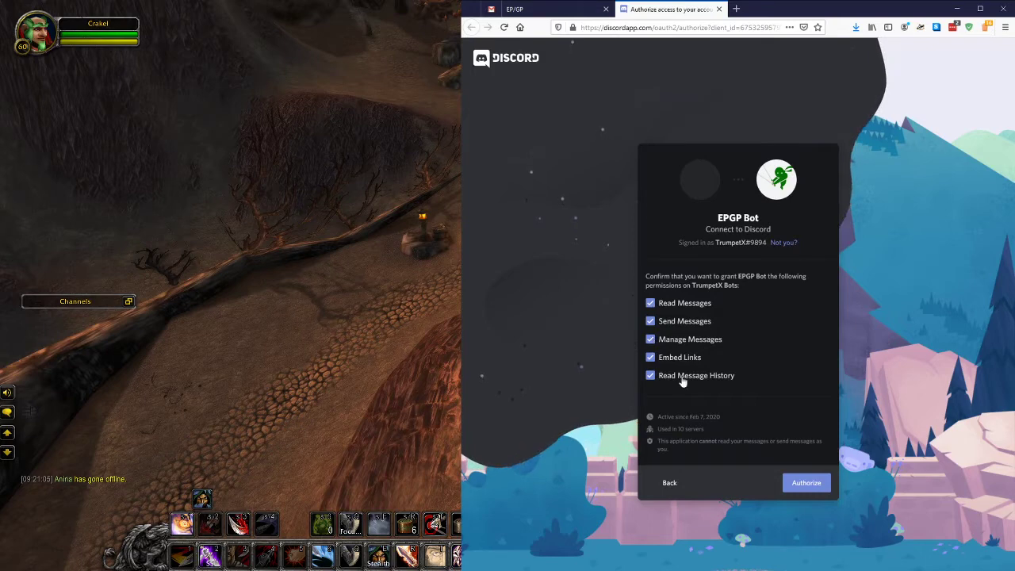
click(802, 481)
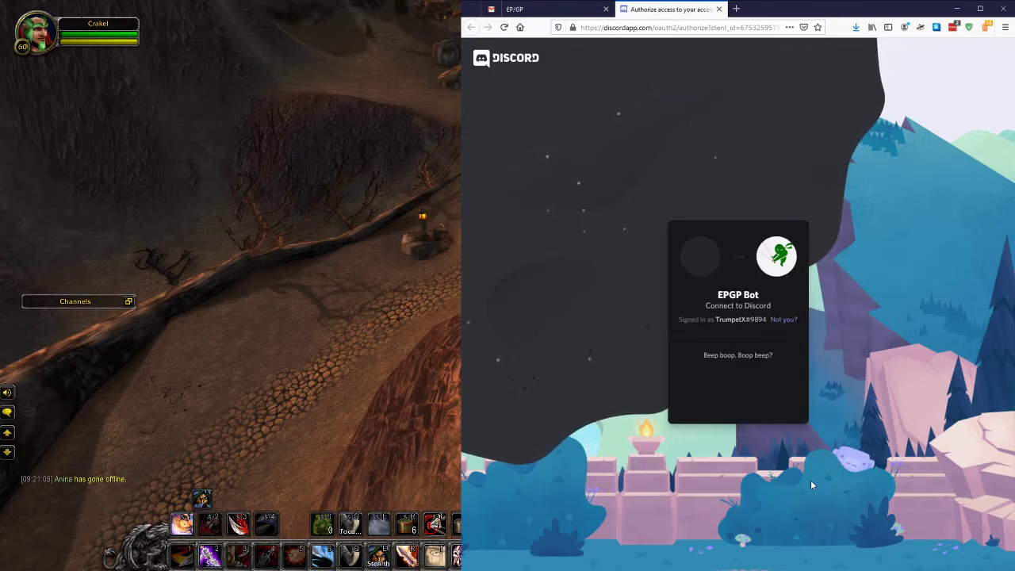
Complete the human verification by selecting all crosswalk squares, and close the Discord authorization page
click(674, 389)
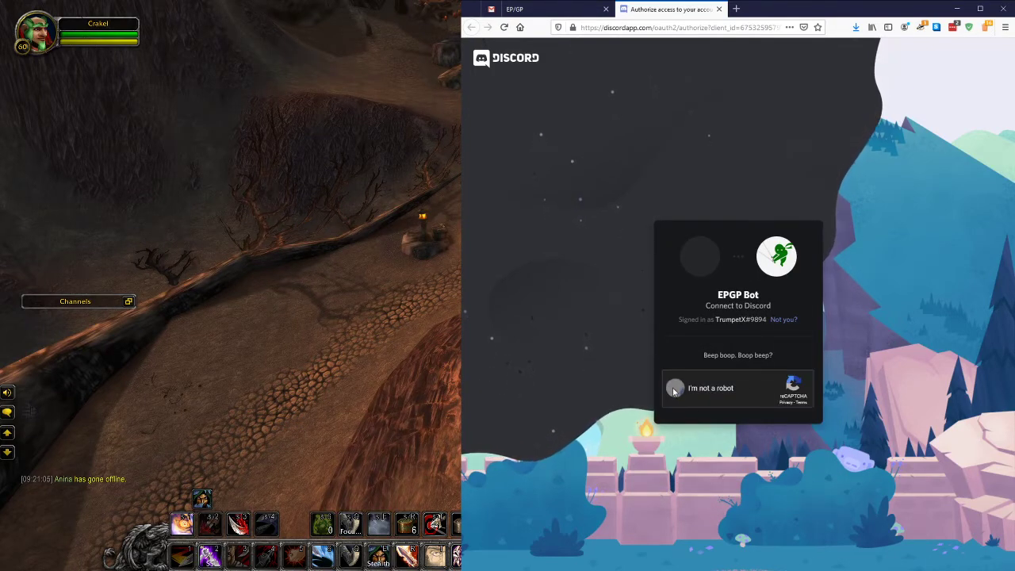
click(728, 378)
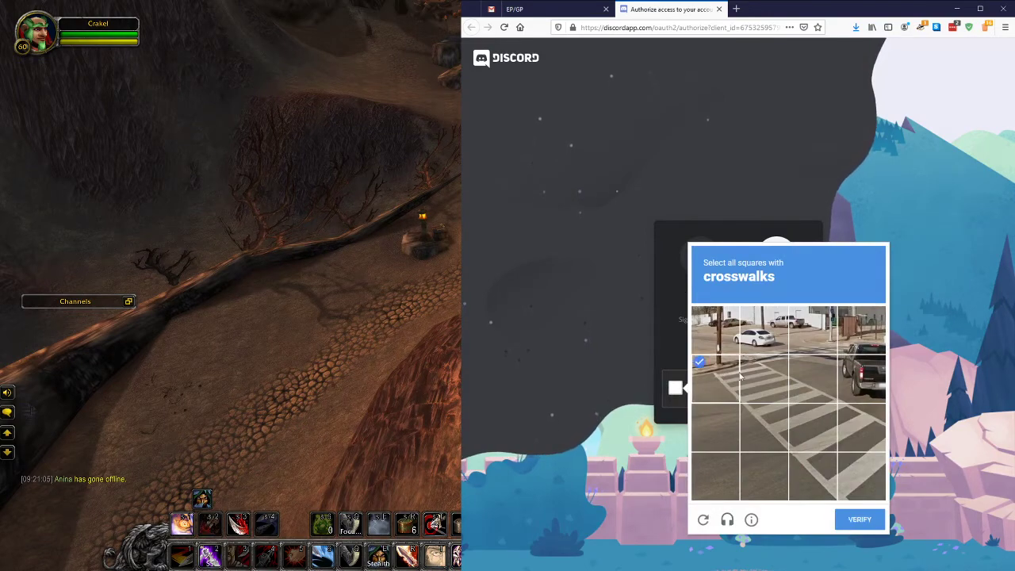
click(763, 379)
click(763, 428)
click(813, 428)
click(812, 379)
click(813, 477)
click(862, 476)
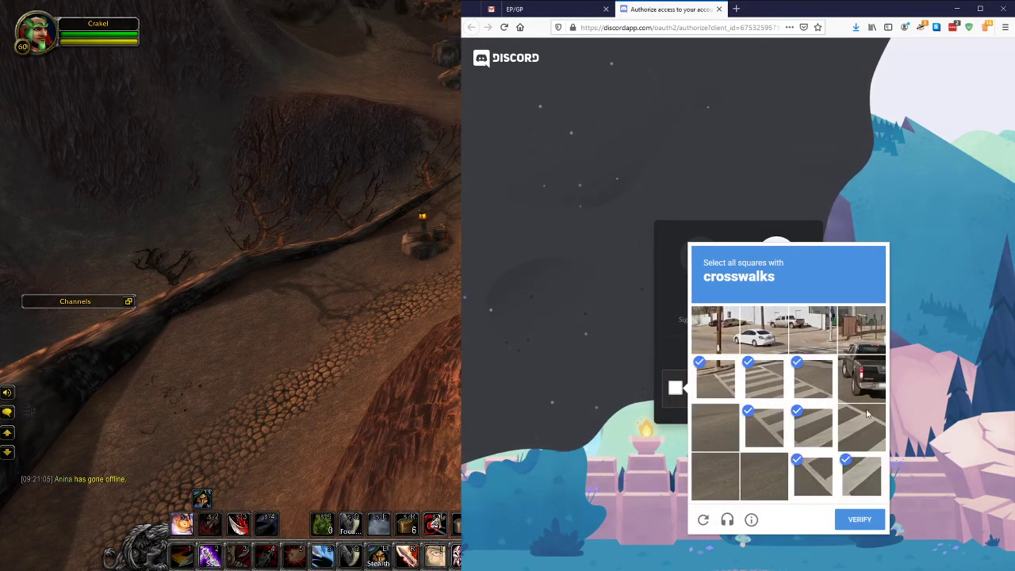
click(867, 412)
click(864, 523)
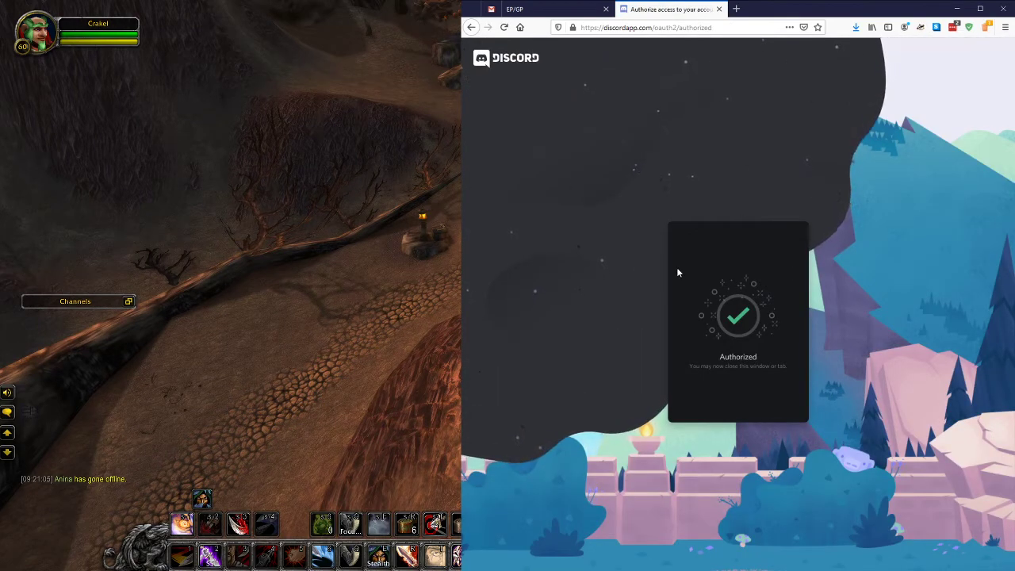
click(720, 10)
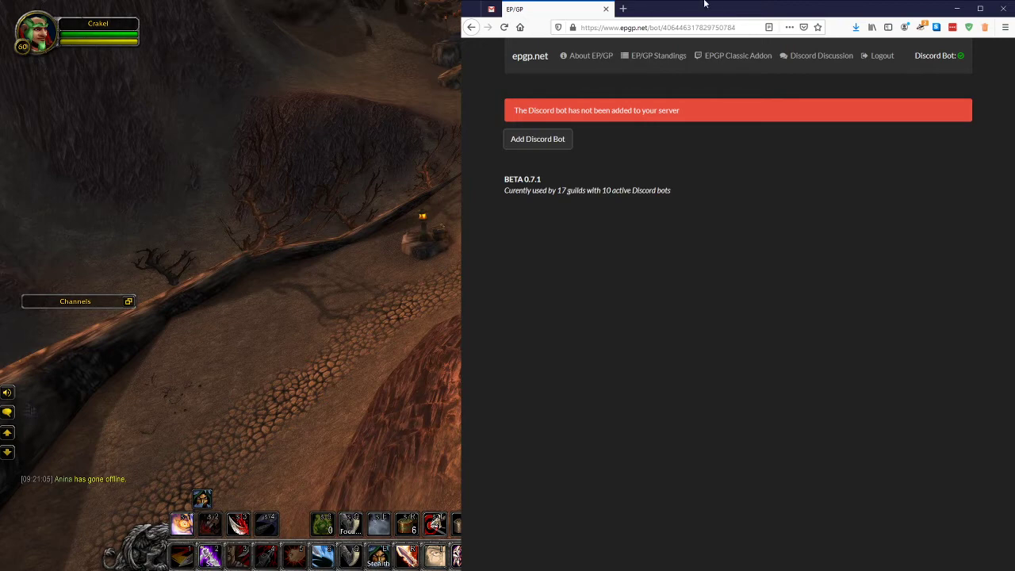
Reload the bot page and review the bot commands, Discord Bot Config and Webhook URL sections
click(503, 27)
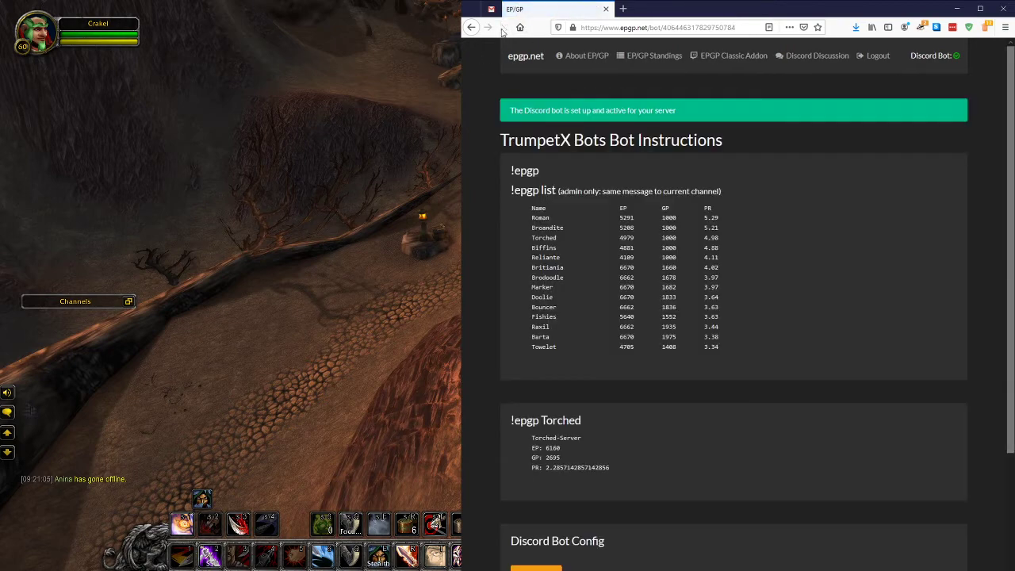
scroll(621, 269, down, 3)
scroll(589, 380, up, 3)
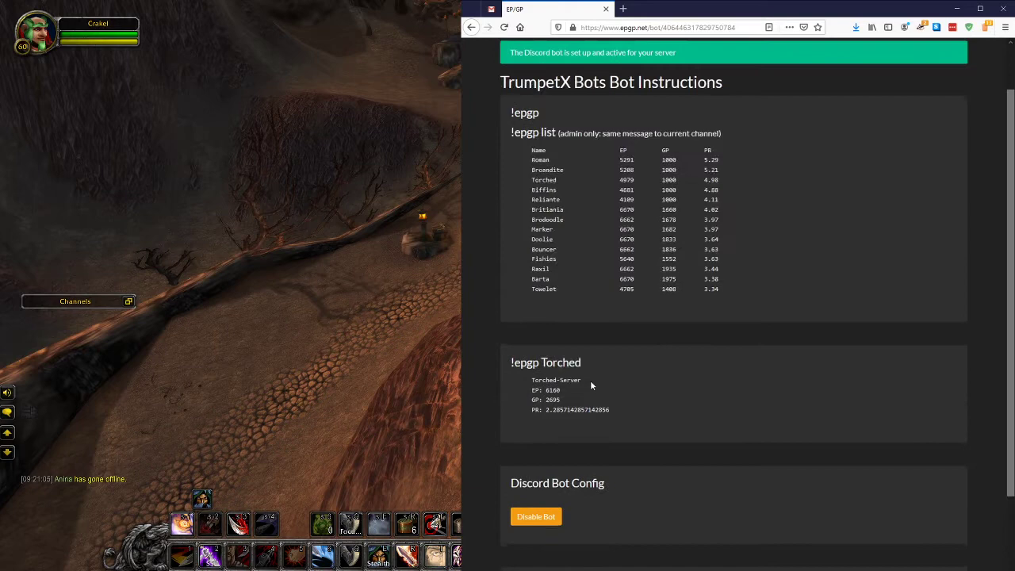
scroll(607, 345, down, 4)
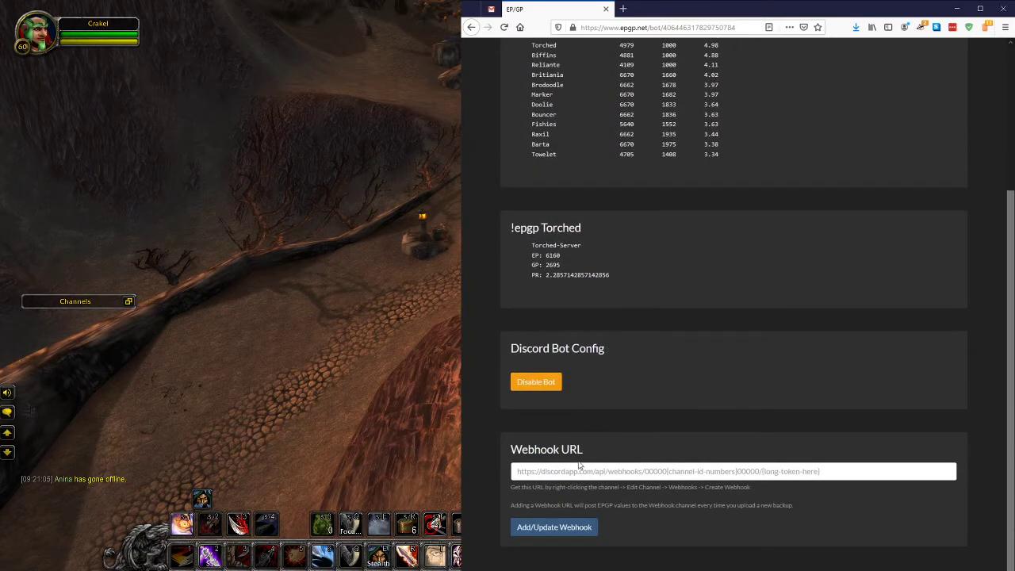
scroll(646, 416, up, 4)
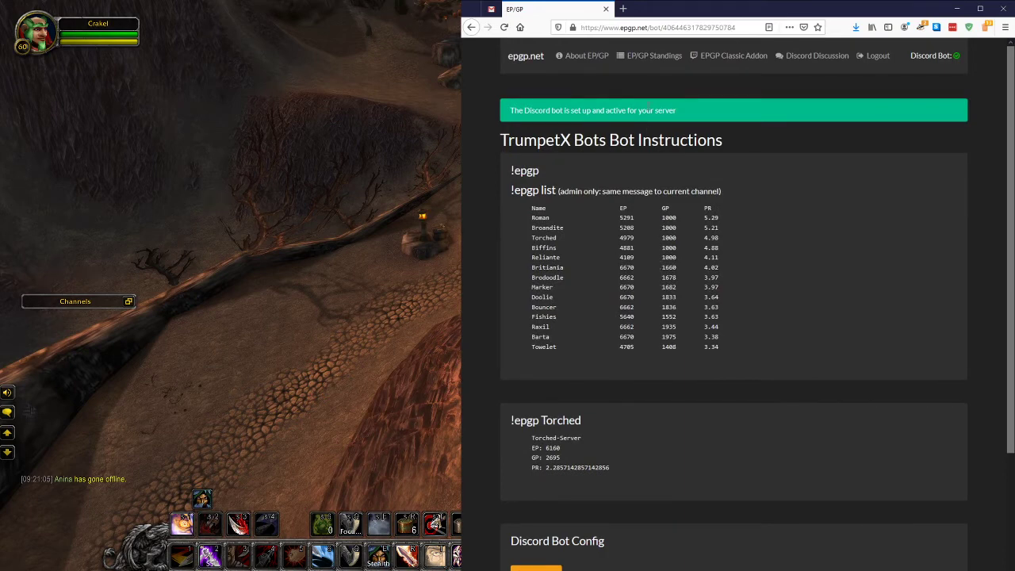
Return to the TrumpetX Bots guild's EP/GP page, where backups are uploaded
click(648, 55)
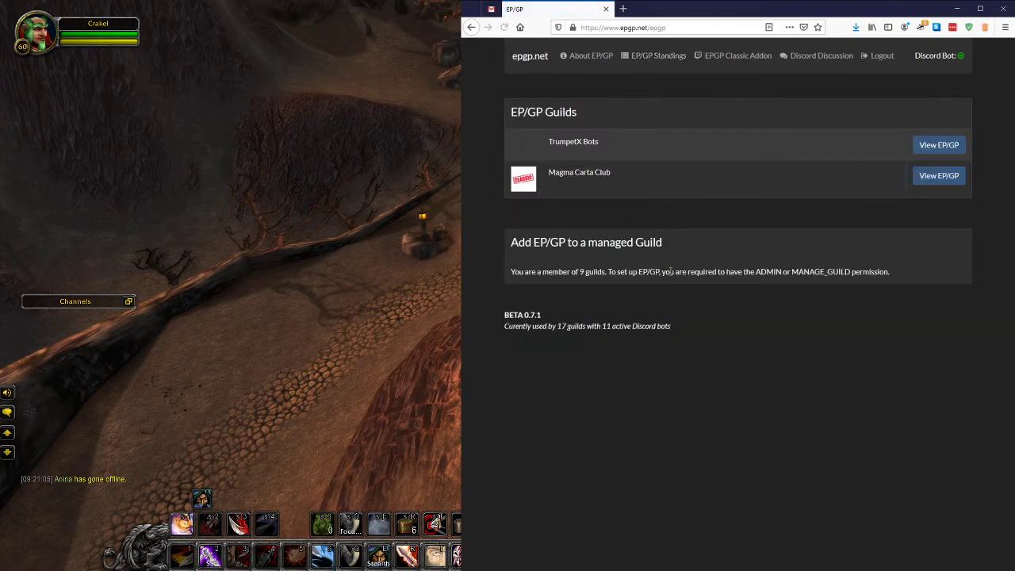
click(926, 147)
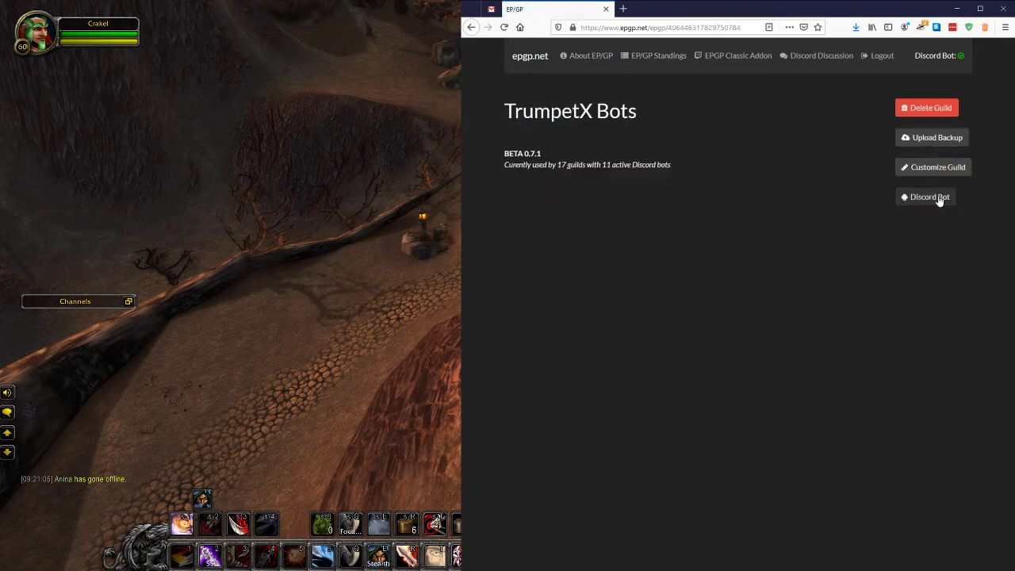
click(930, 141)
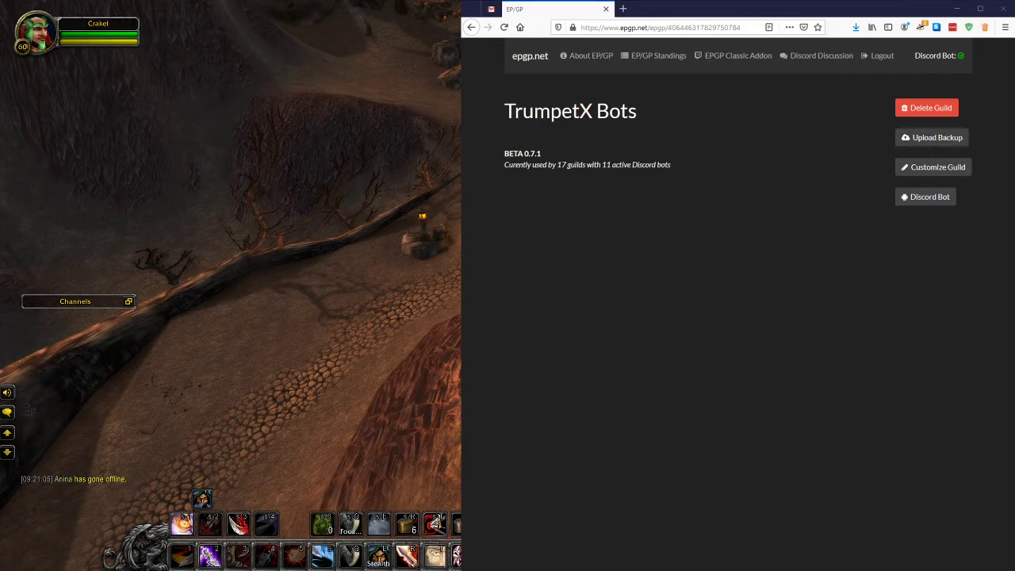
Switch to World of Warcraft, open the EPGP-Classic addon with /epgp, and look through the guild standings
text(/epgp)
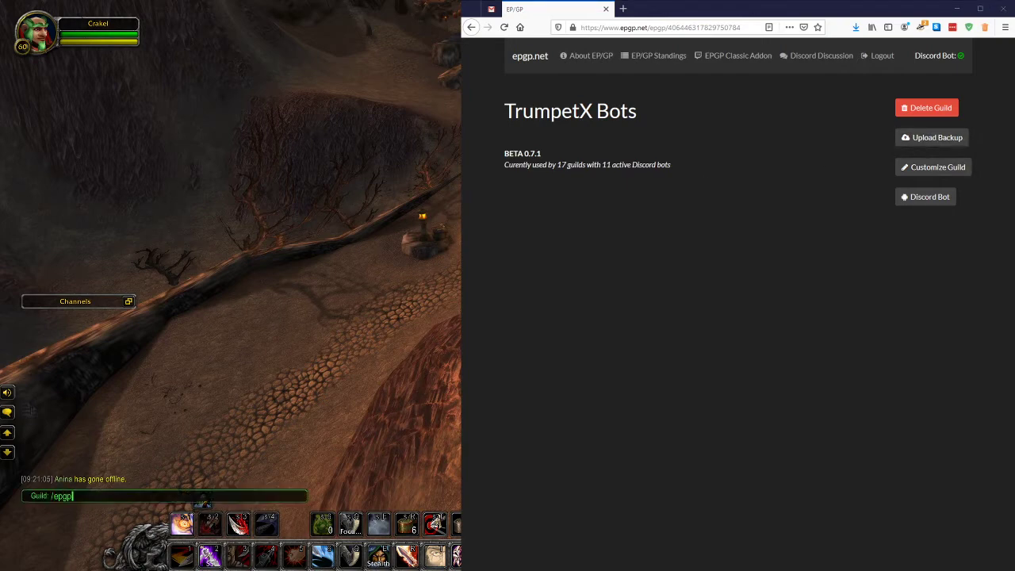
key(Return)
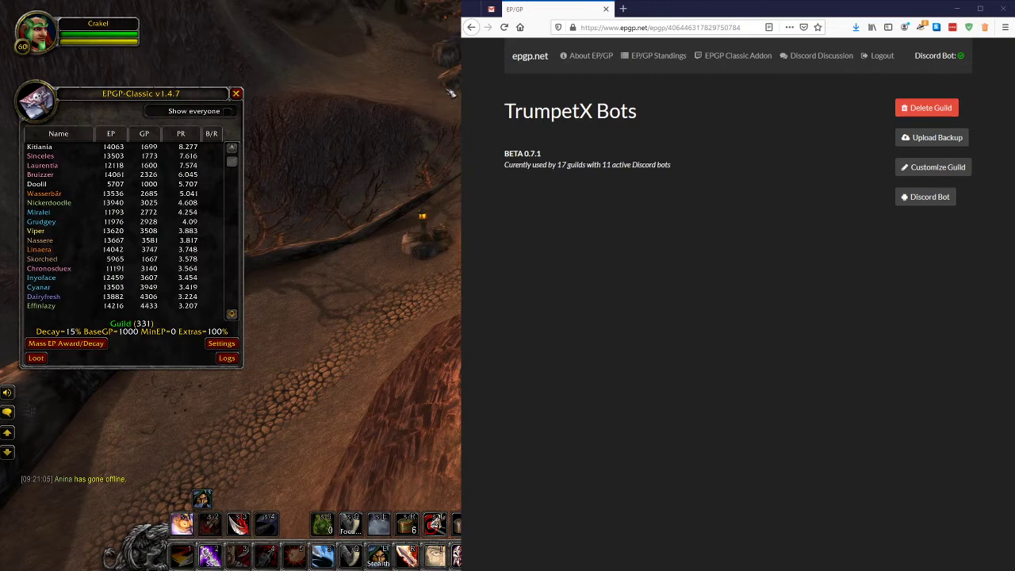
scroll(233, 198, down, 5)
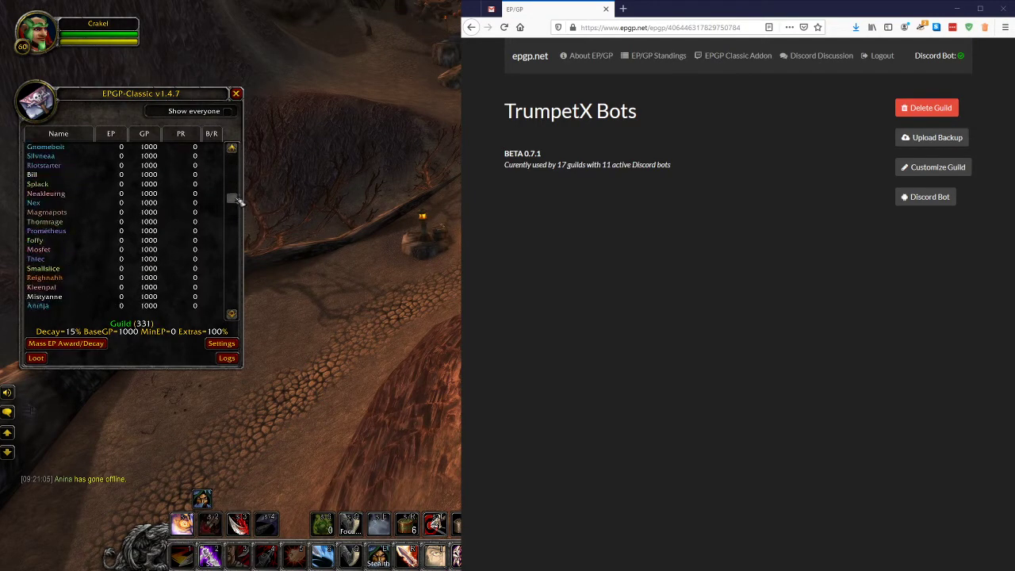
scroll(233, 198, up, 5)
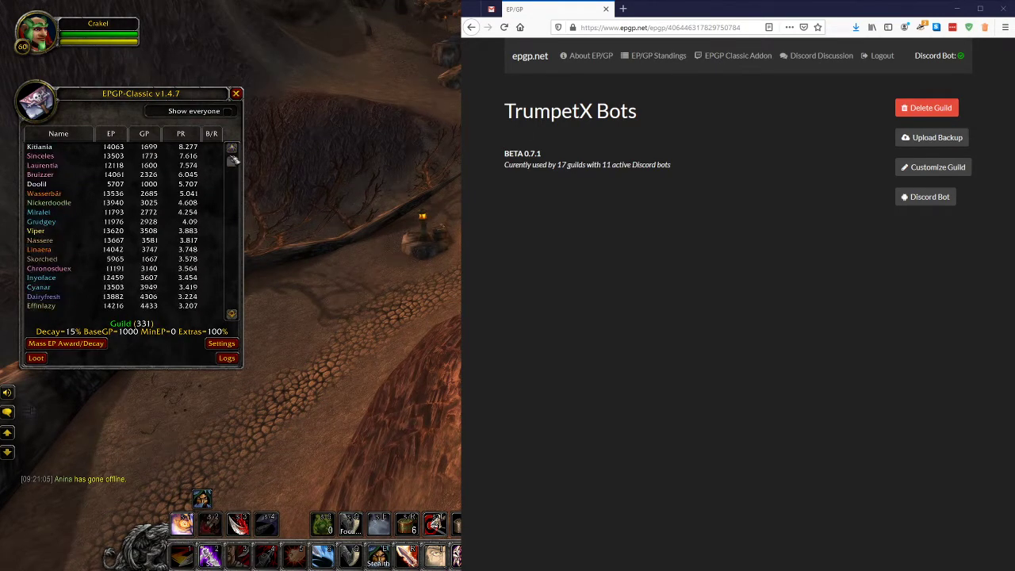
Open the addon's Personal Action Log, generate the plain export of the current standings, and close the export text
click(235, 362)
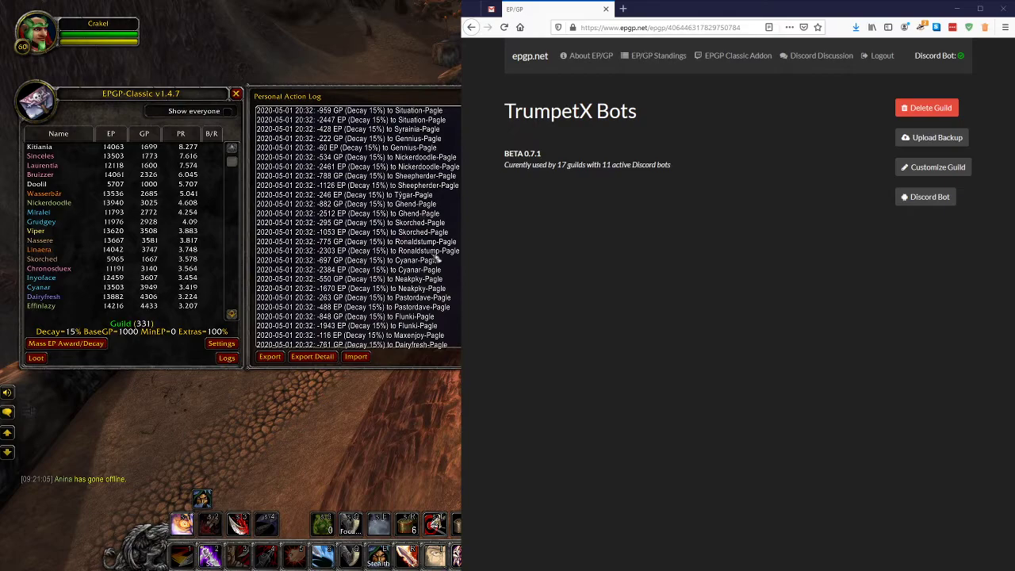
scroll(434, 262, down, 3)
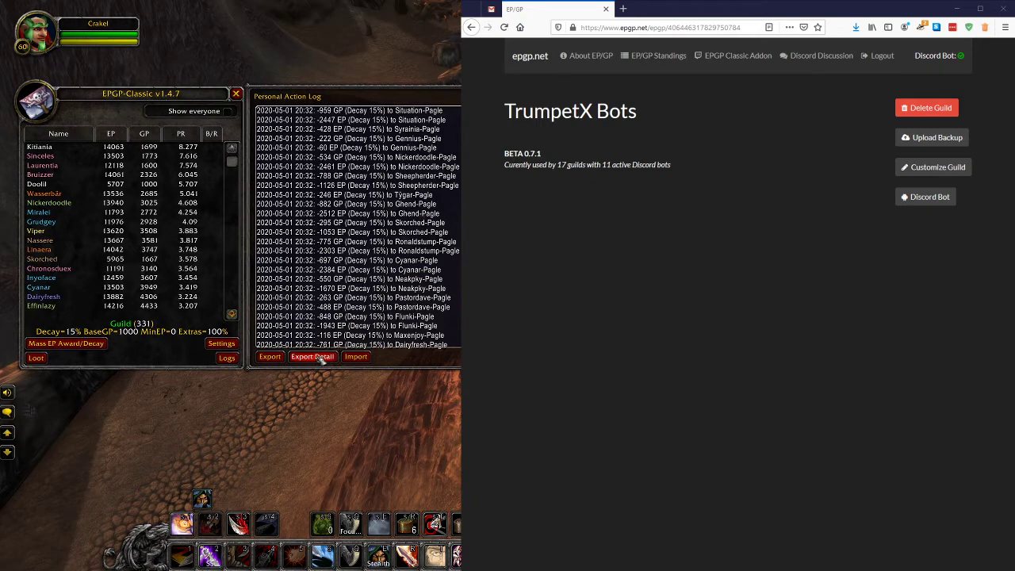
click(269, 359)
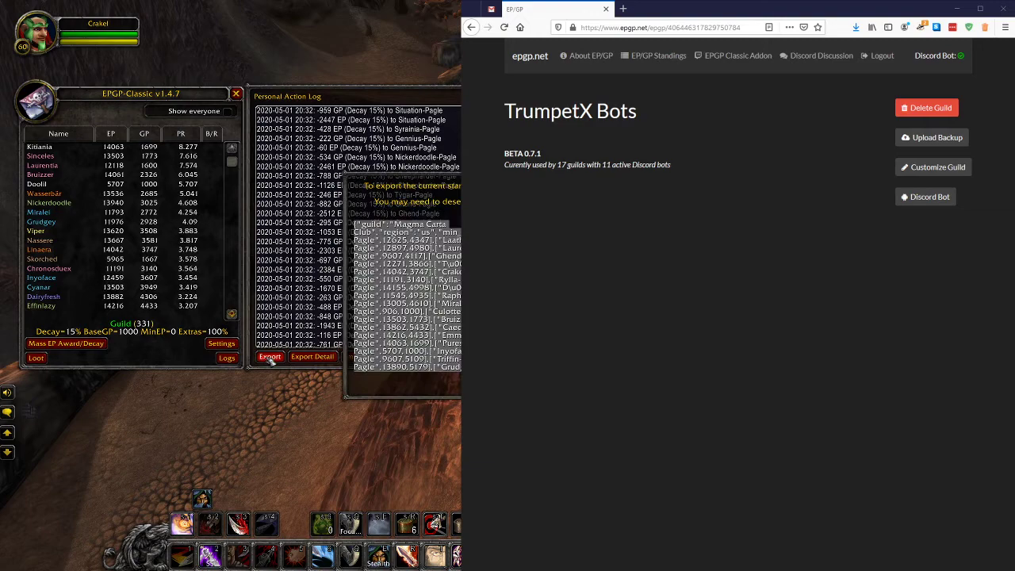
click(456, 323)
key(Escape)
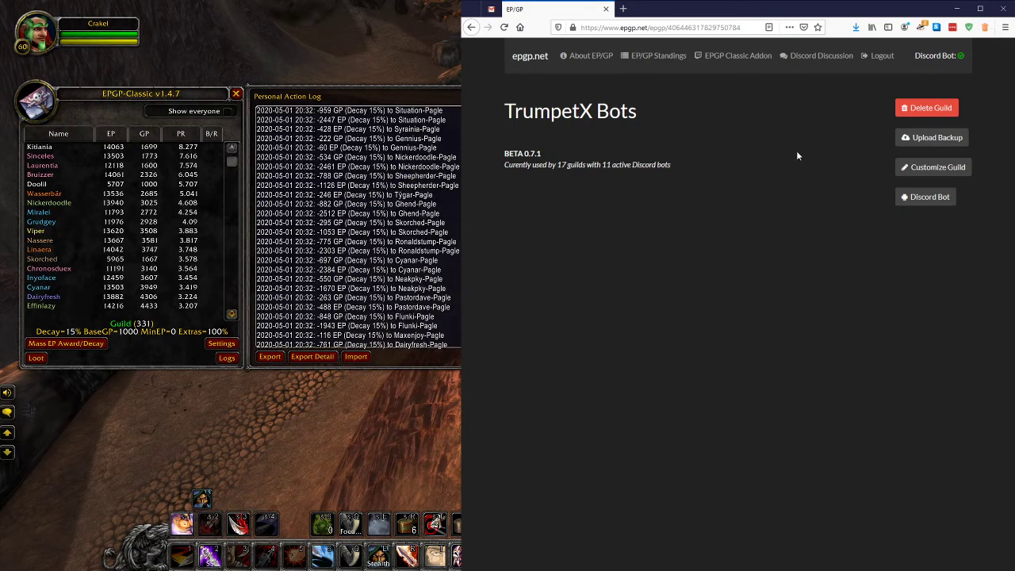
Try to upload random text instead of the addon's JSON as the guild's backup data, and dismiss the alert
click(917, 140)
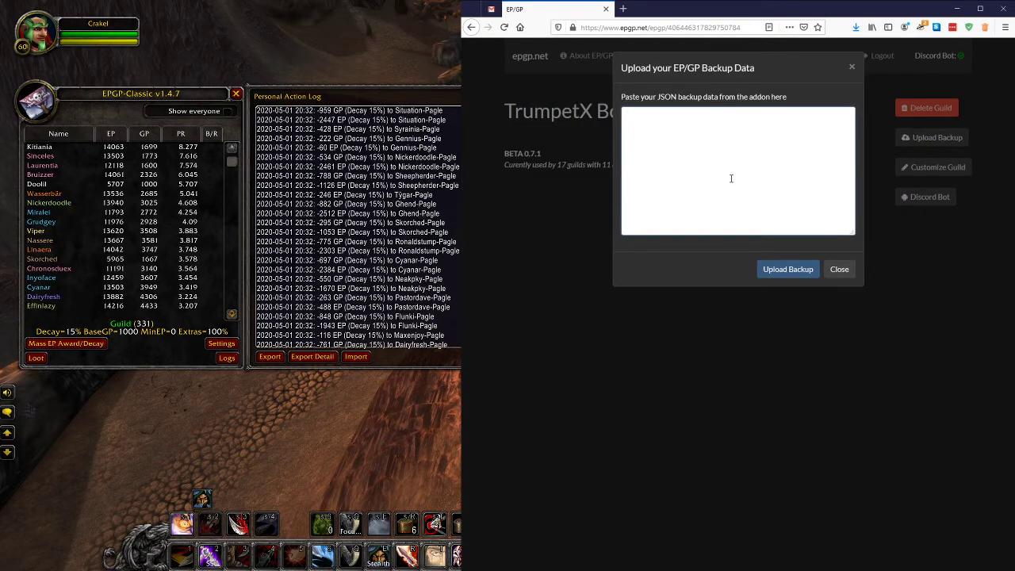
text(lksdjflaskjdflasdk)
click(789, 272)
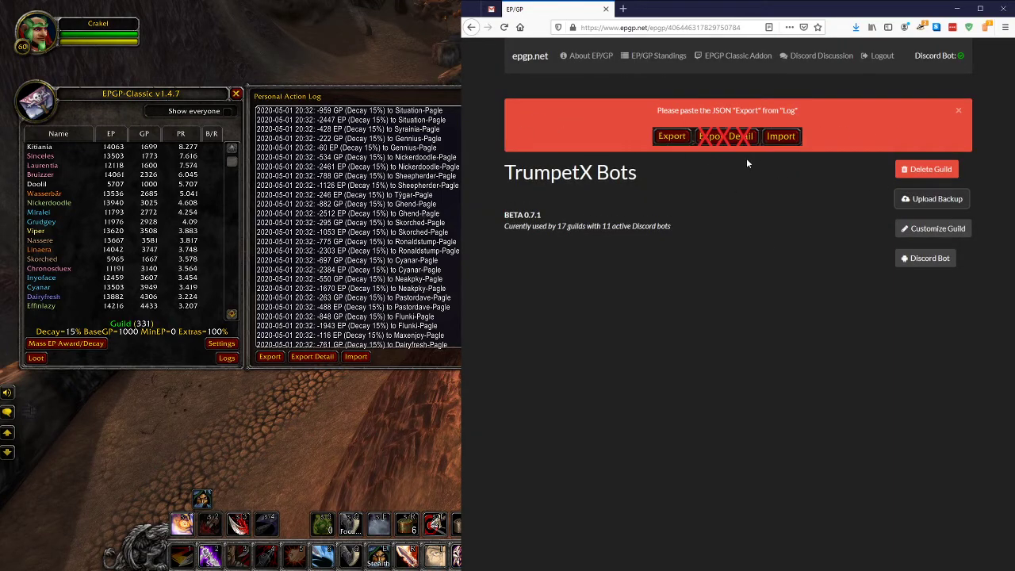
click(959, 110)
Paste the JSON export copied from the EPGP-Classic addon as backup data and upload it to the TrumpetX Bots guild
click(951, 140)
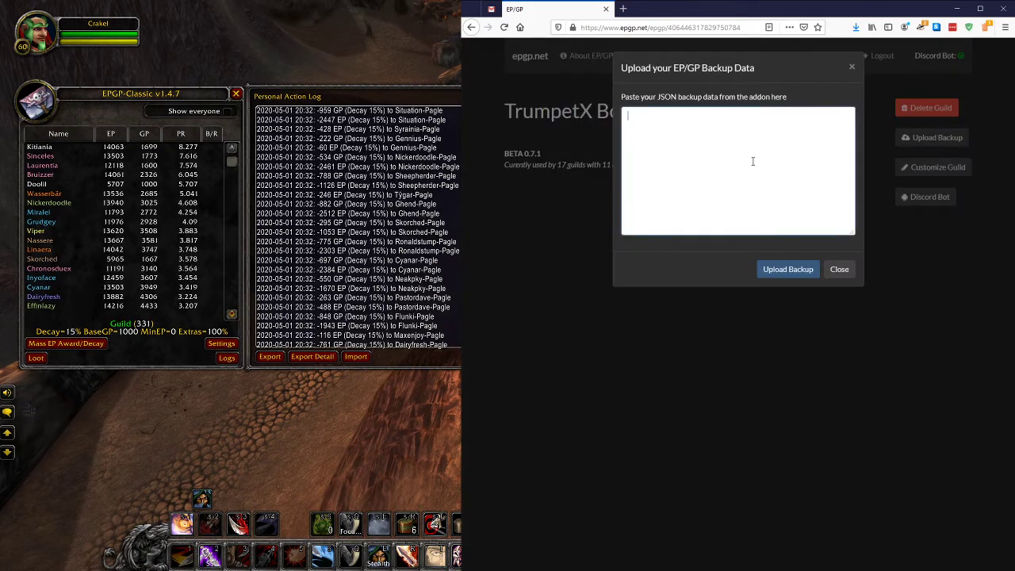
click(753, 162)
key(ctrl+v)
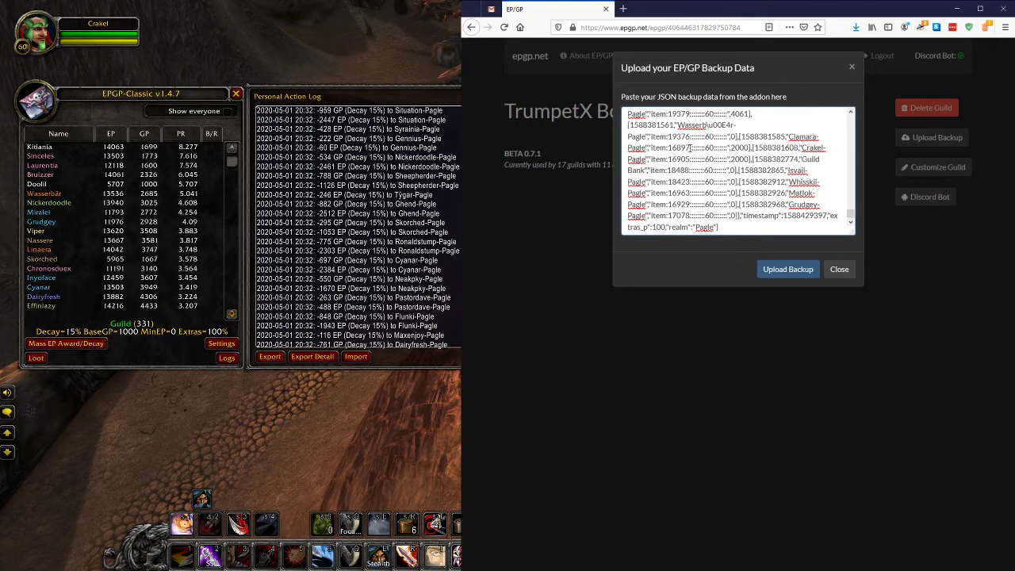
click(779, 271)
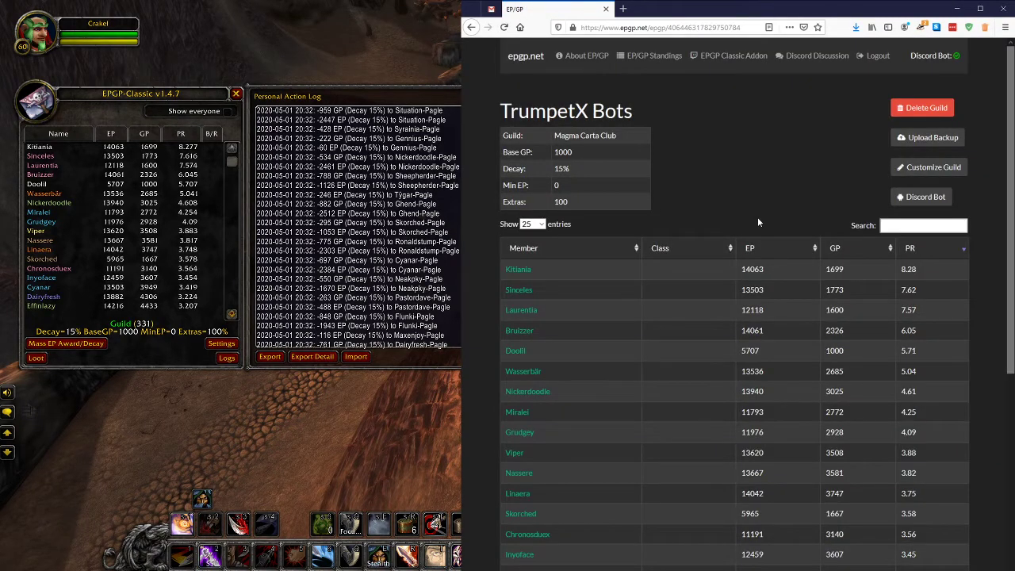
Review the uploaded guild's page address, member standings and the All Backups list
click(658, 30)
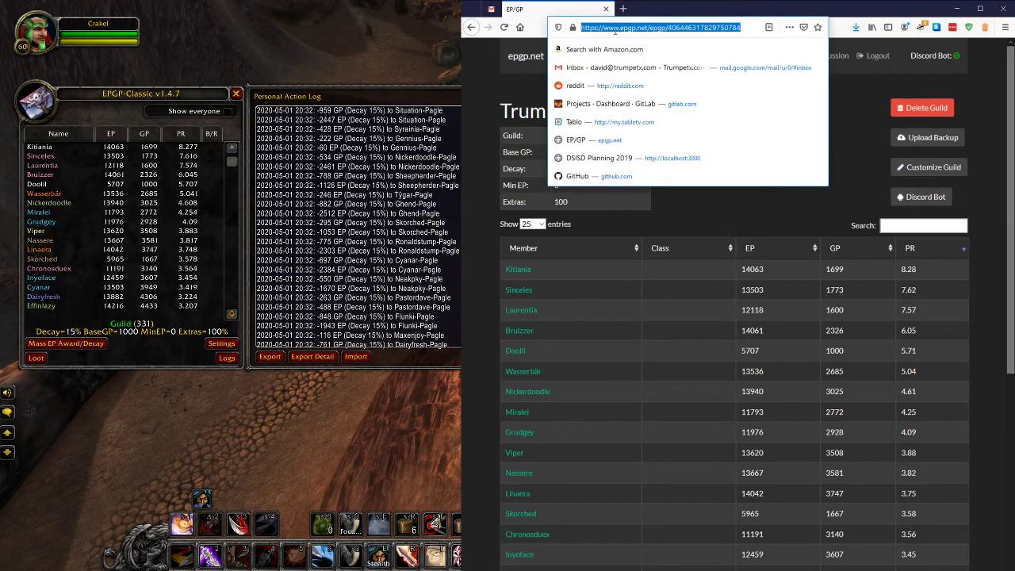
click(714, 204)
scroll(714, 277, down, 3)
scroll(713, 275, down, 2)
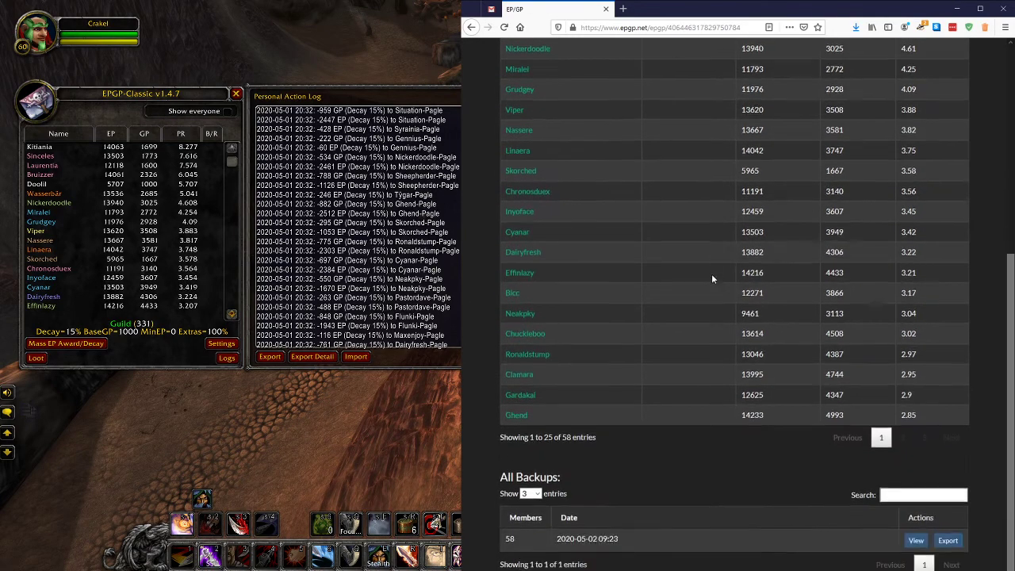
scroll(710, 269, up, 5)
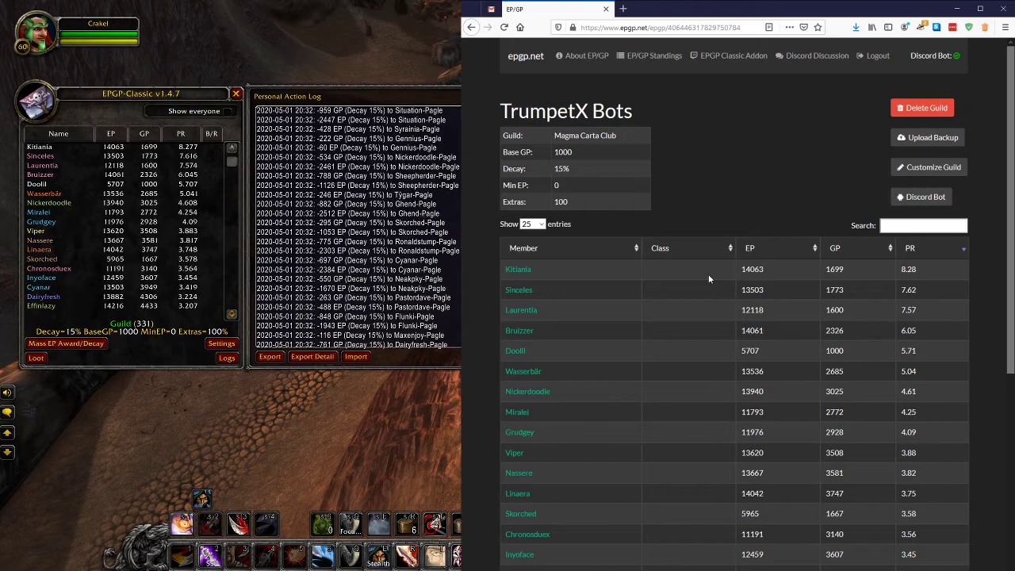
scroll(708, 274, down, 3)
scroll(708, 274, up, 4)
Reopen the plain export of the standings in the EPGP-Classic addon, select its text, and close it
click(274, 356)
key(ctrl+a)
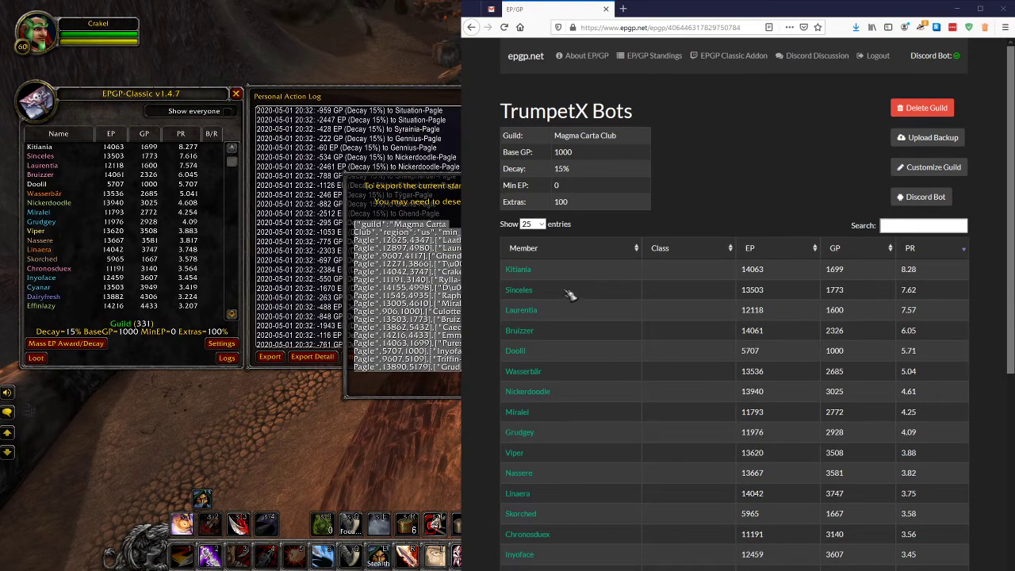
key(Escape)
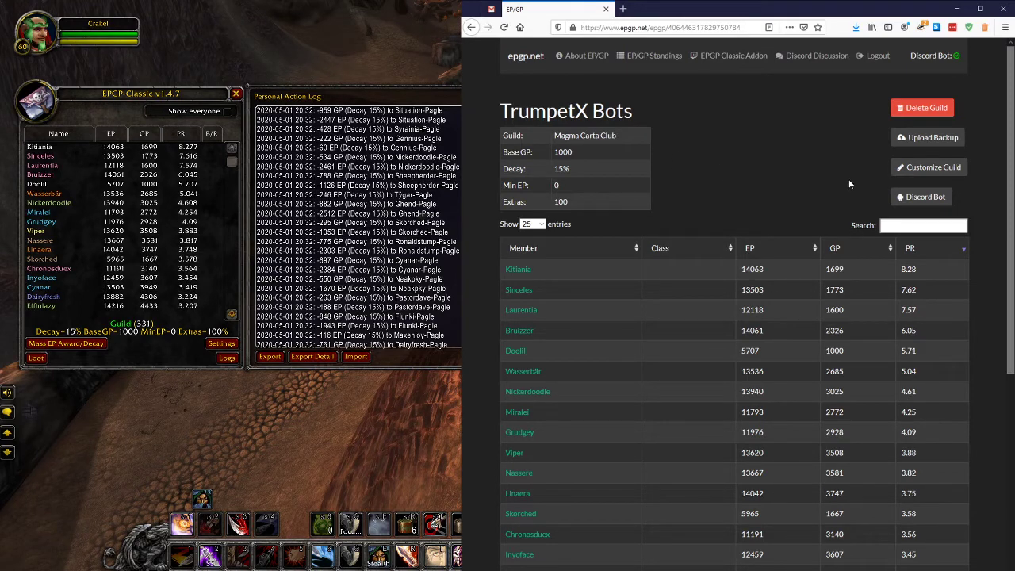
Customize the guild member Kitiania with the class Priest and the character note Officer, and submit the change
click(937, 167)
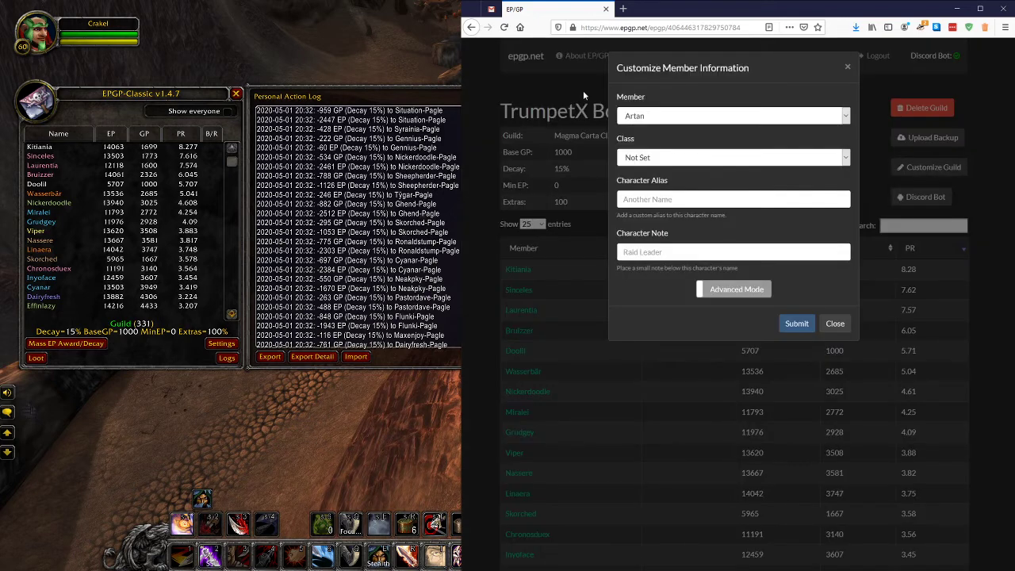
click(679, 119)
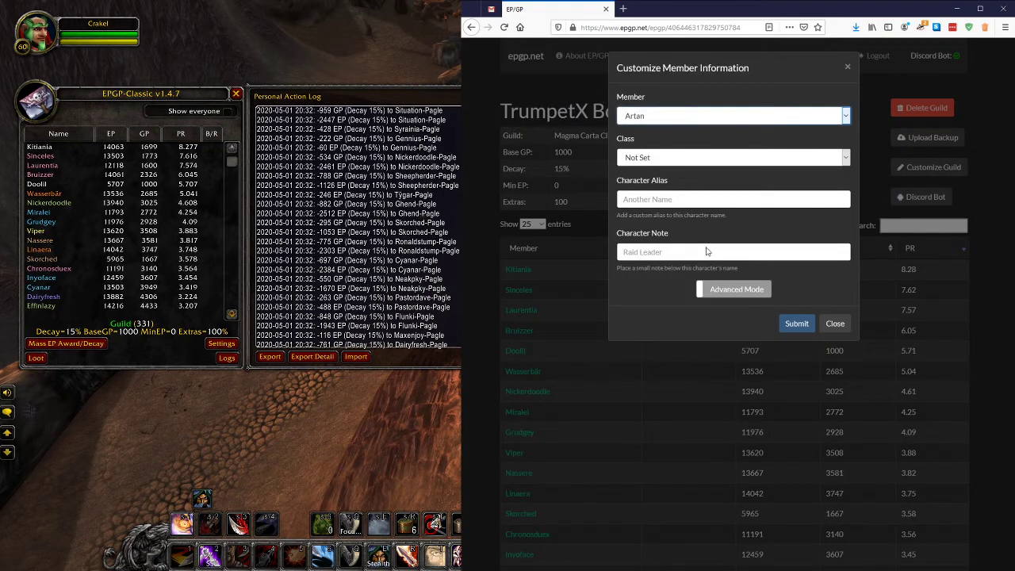
click(652, 294)
click(649, 155)
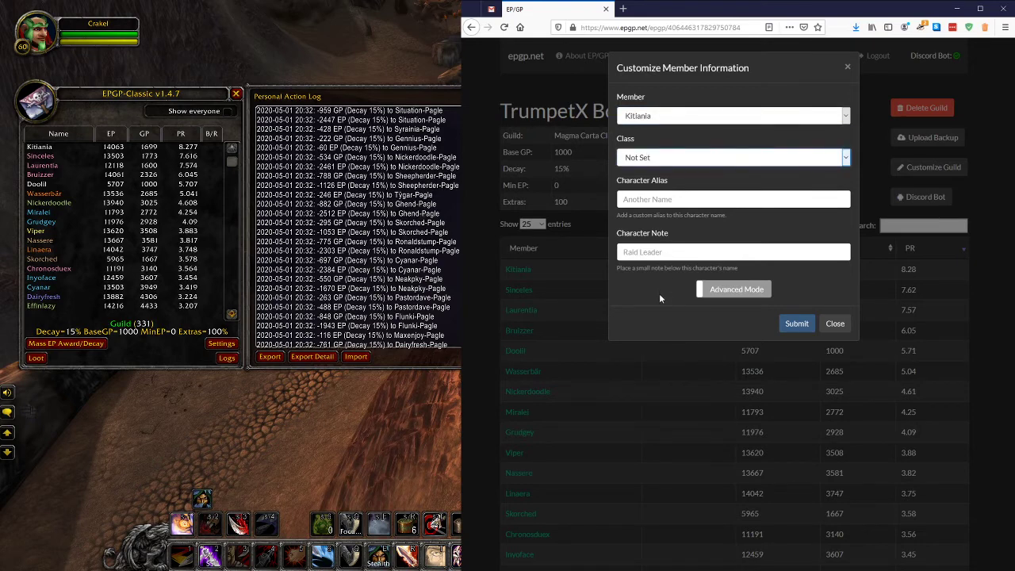
text(pr)
click(643, 253)
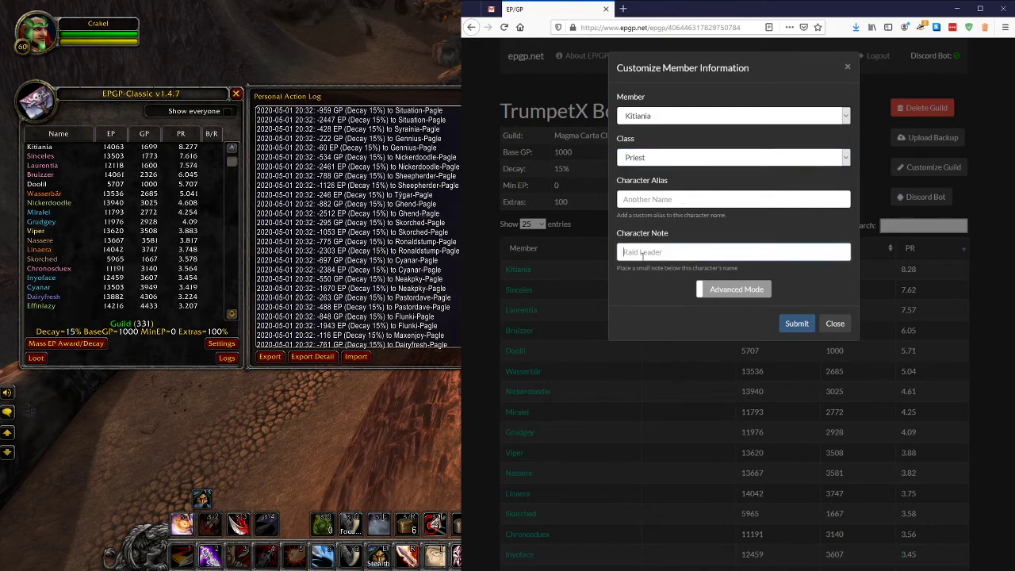
text(Officer)
click(631, 201)
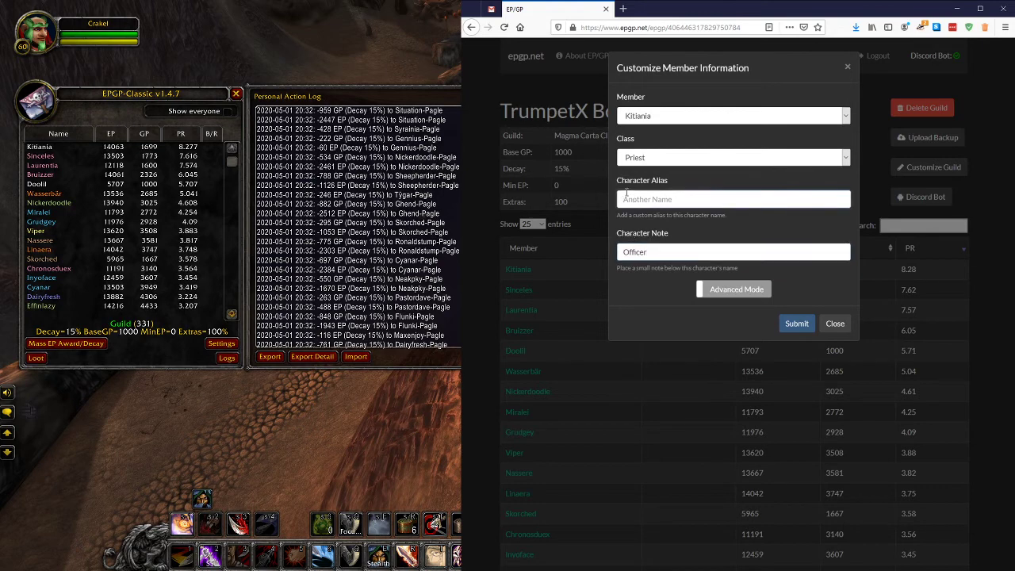
click(796, 323)
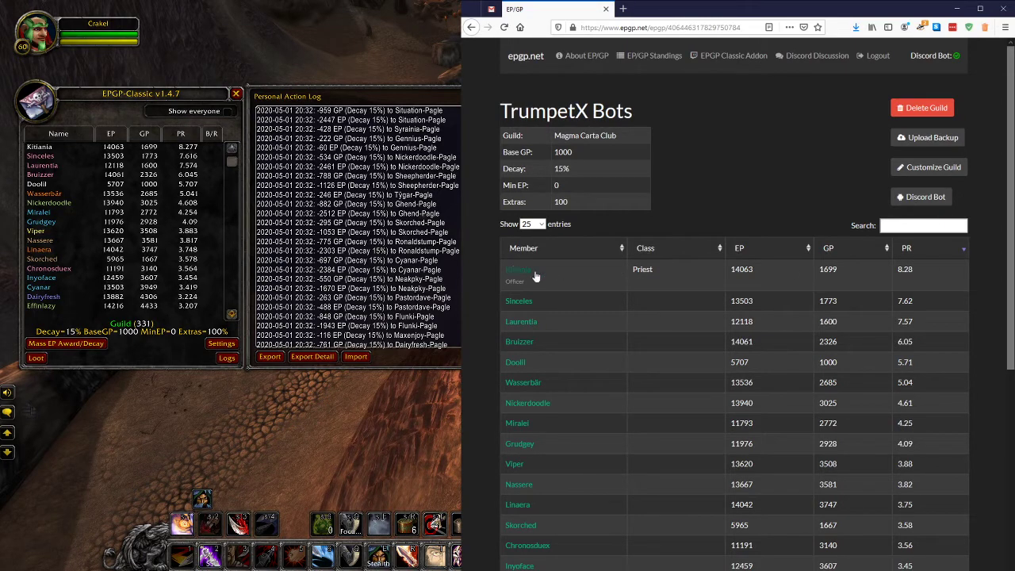
Open the member customization in advanced mode and look through the JSON import text
click(646, 250)
click(646, 251)
click(944, 167)
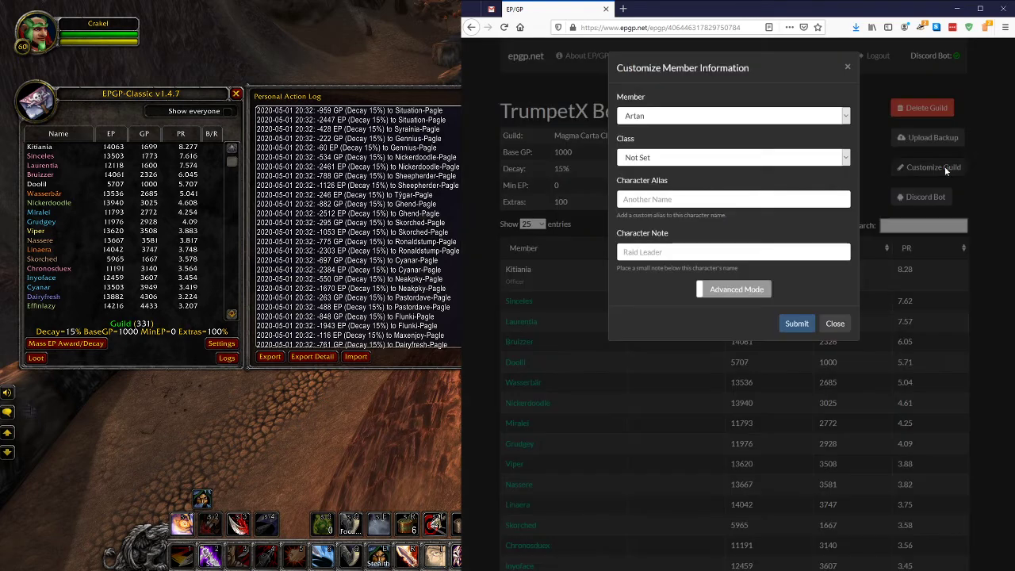
click(733, 290)
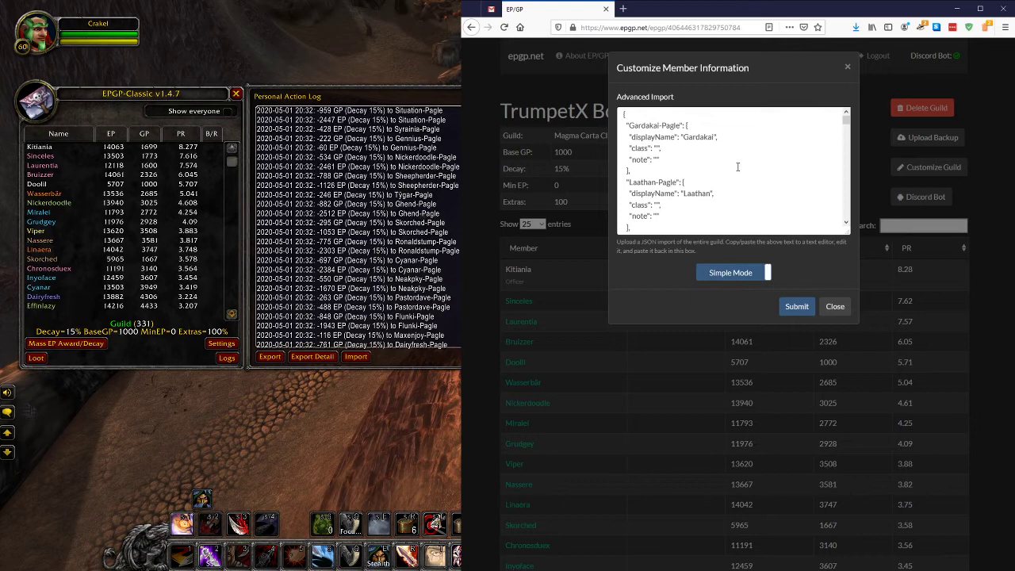
scroll(738, 166, down, 2)
scroll(744, 159, up, 3)
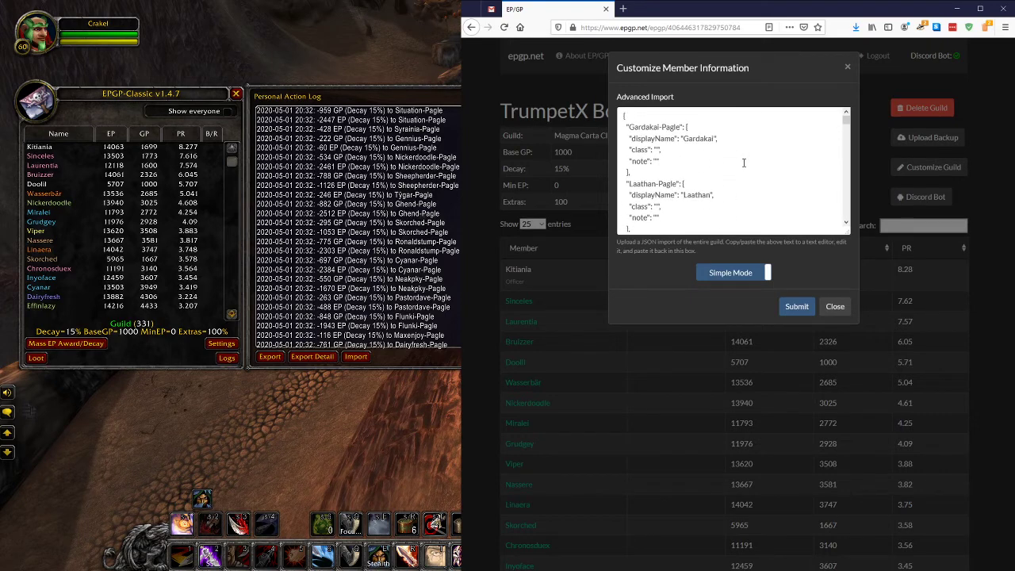
In the JSON, set the class to Druid for Gardakai, Warlock for Laathan, and Paladin for Thehammerin and Laurentia
click(655, 150)
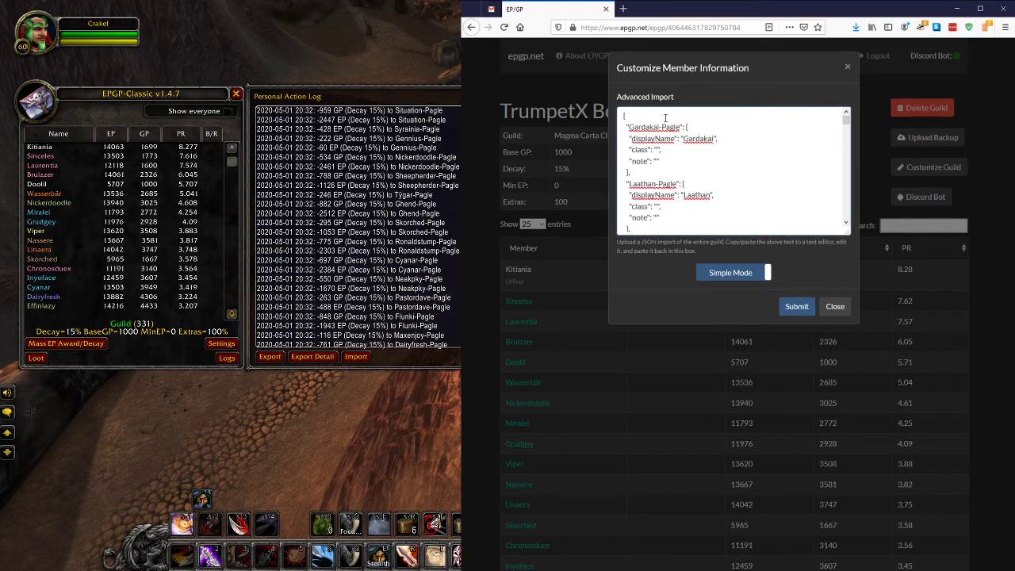
text(Druid)
click(661, 204)
text(Warlock)
scroll(662, 182, down, 5)
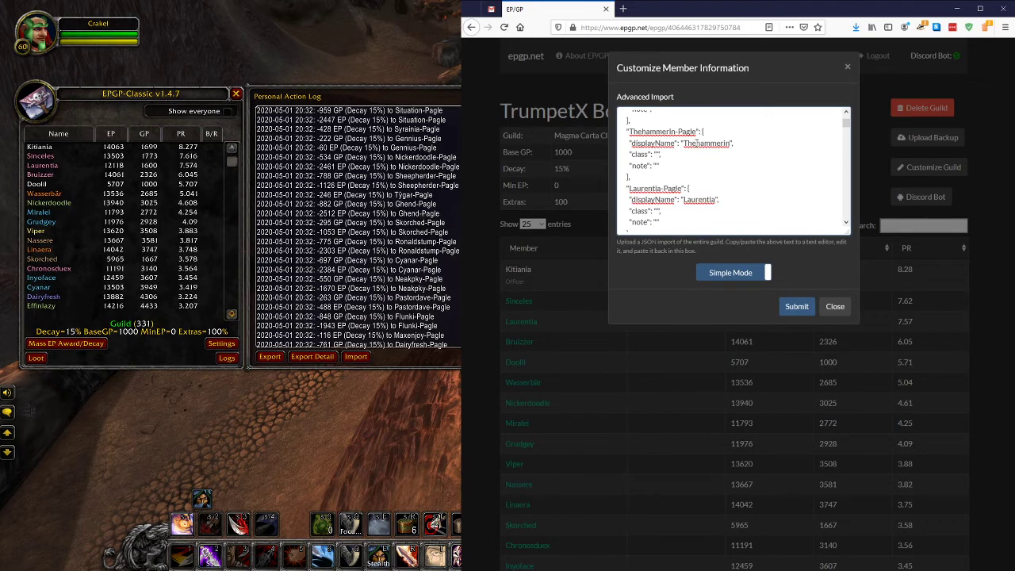
text(Paladin)
text(Paladin)
Set Ghend's class to Warlock and Bicc's to Mage in the JSON, and submit the advanced import
scroll(748, 192, down, 3)
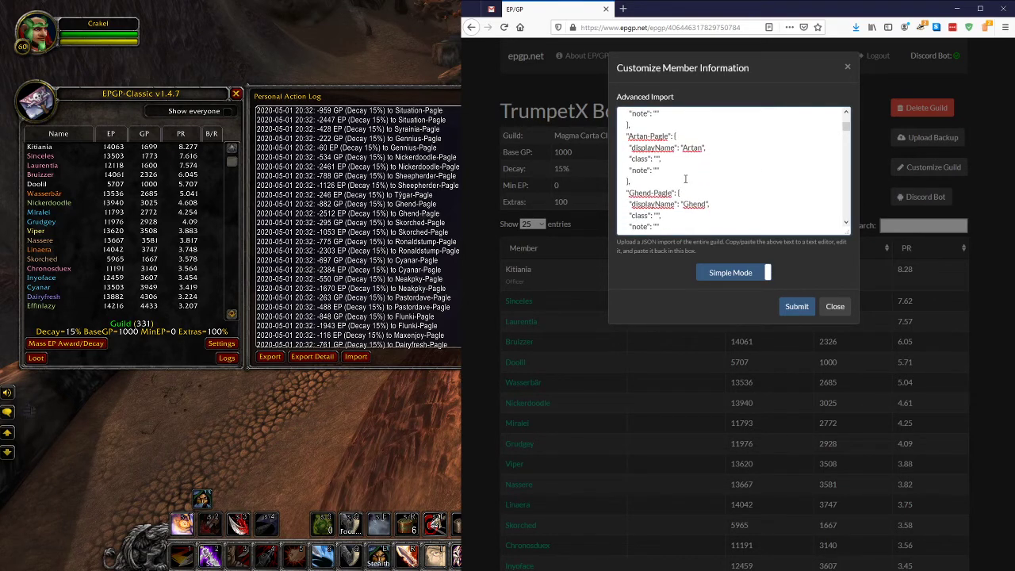
scroll(685, 179, down, 2)
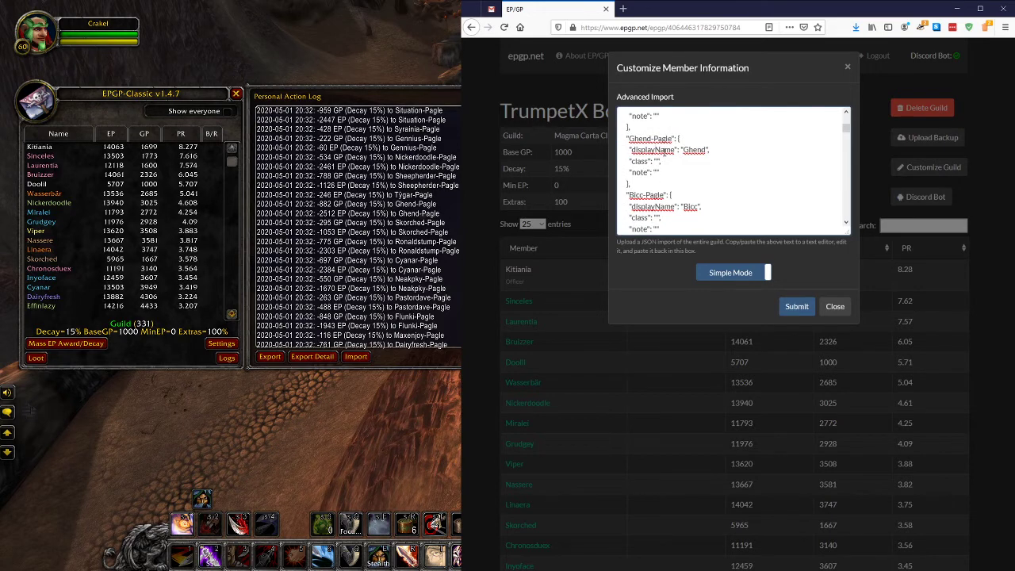
text(Warlock)
click(656, 217)
text(Mage)
click(796, 307)
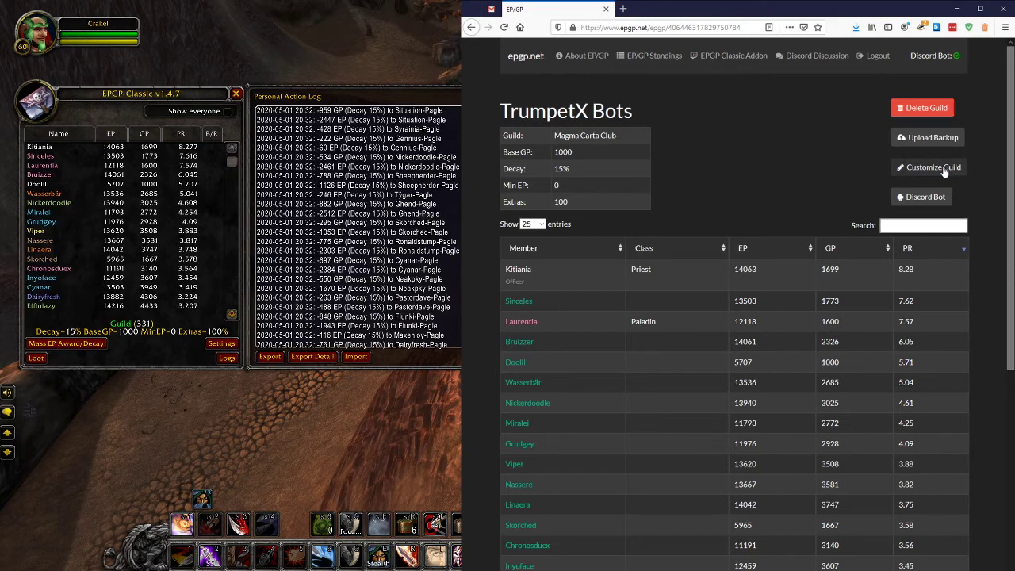
Check the member names and classes throughout the updated guild standings
scroll(764, 215, down, 5)
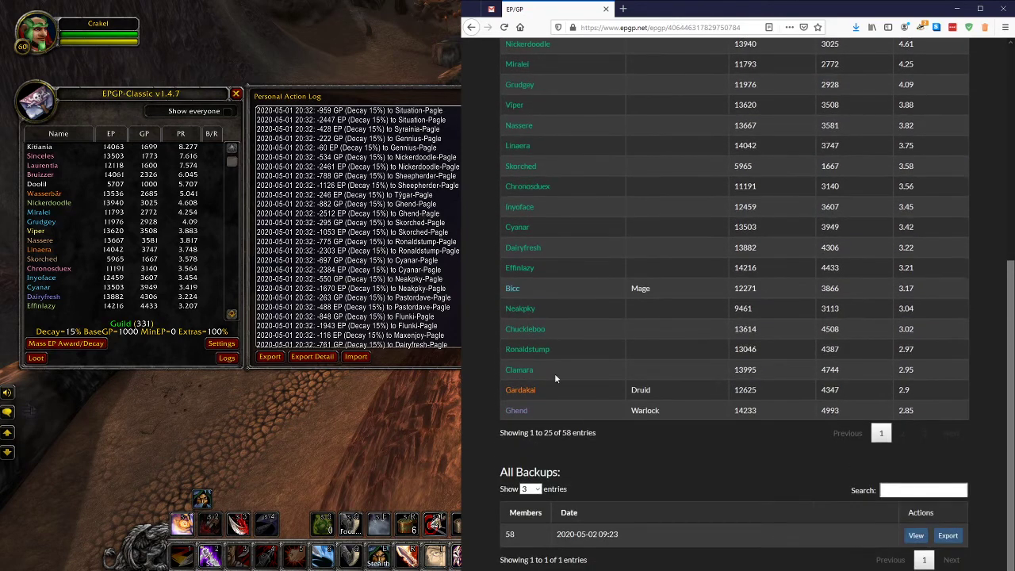
scroll(530, 394, up, 2)
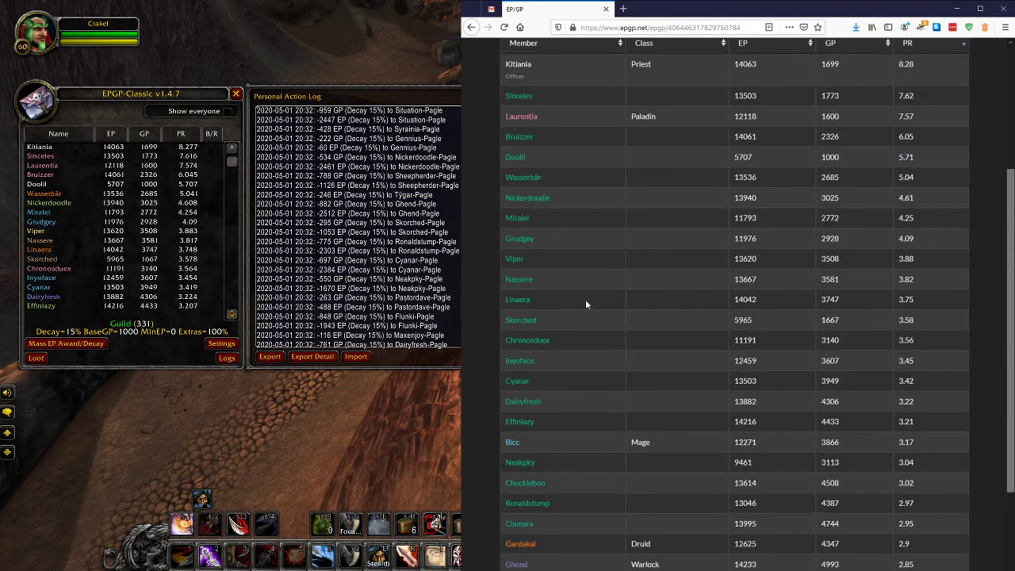
scroll(570, 246, up, 3)
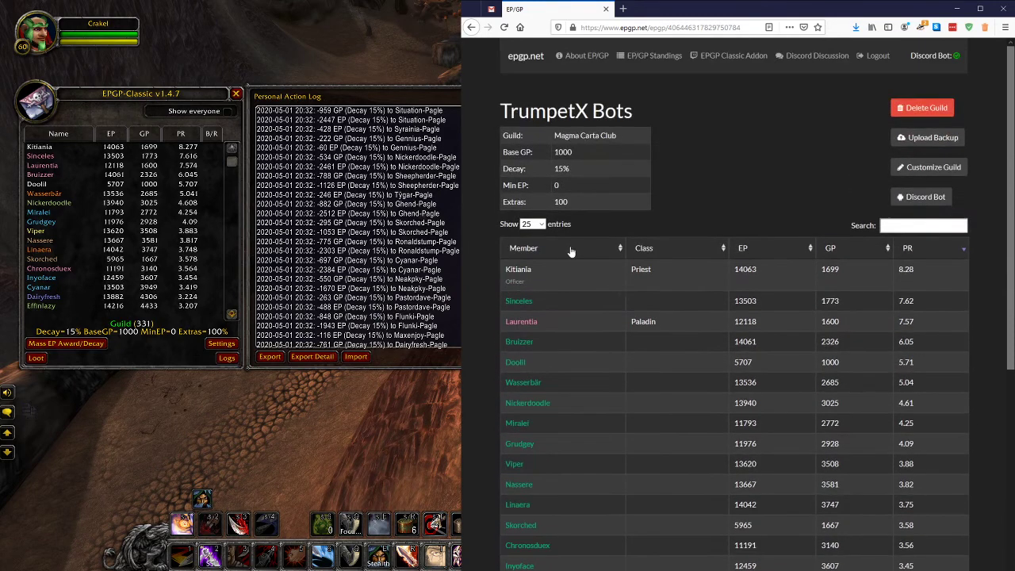
Open Kitiania's member page to examine the points chart and looted items, and reload the page
click(517, 271)
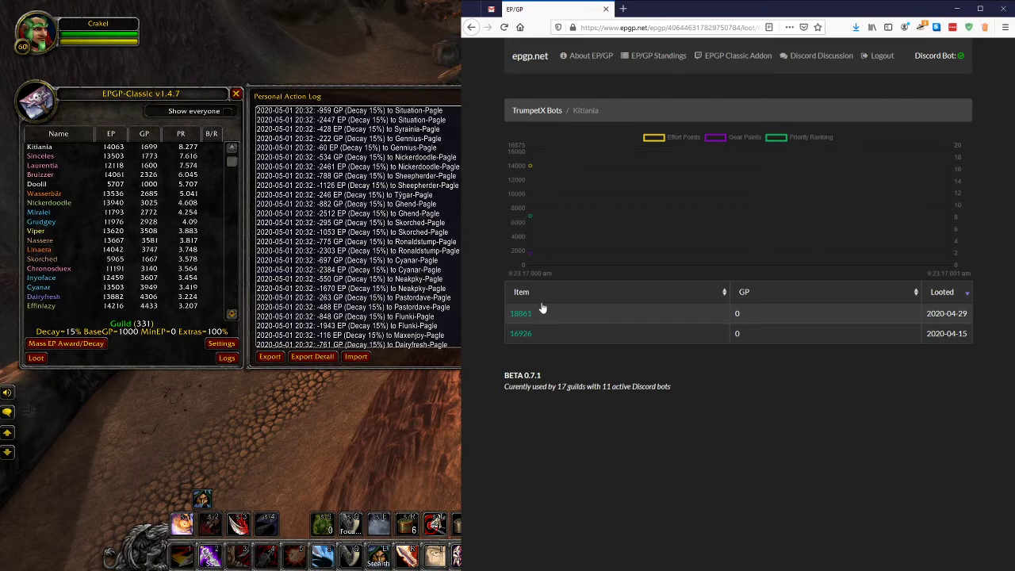
mouse_move(520, 317)
key(F5)
click(504, 27)
Reopen the TrumpetX Bots standings from the guild list, and highlight the page's address and the guild name Magma Carta Club
click(663, 57)
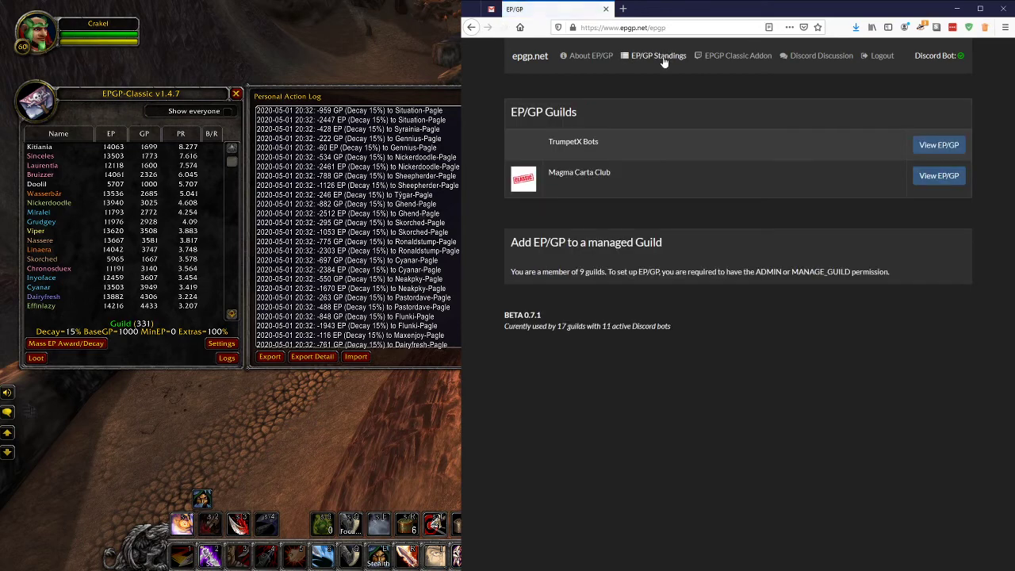
click(925, 145)
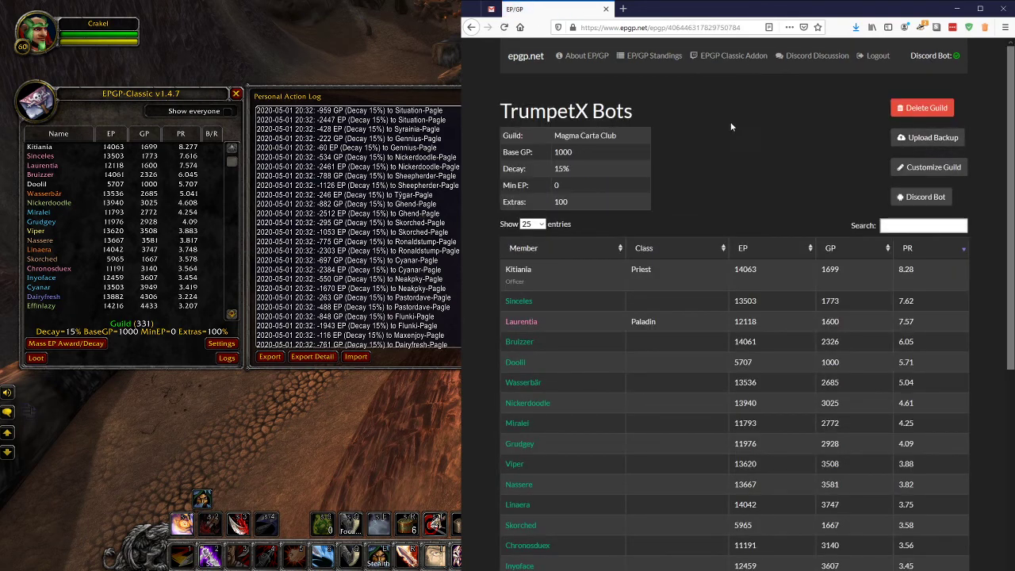
click(711, 25)
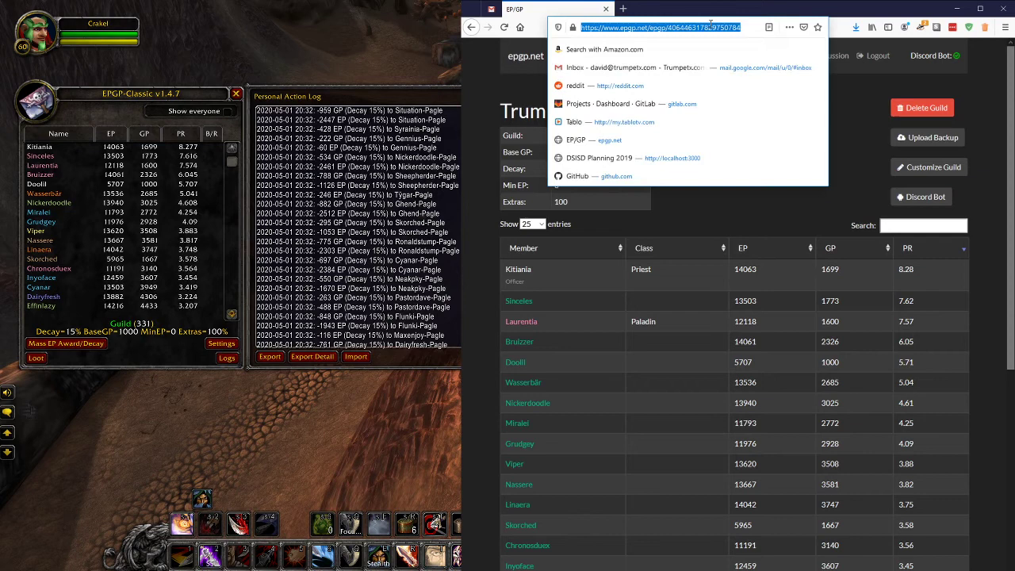
click(745, 28)
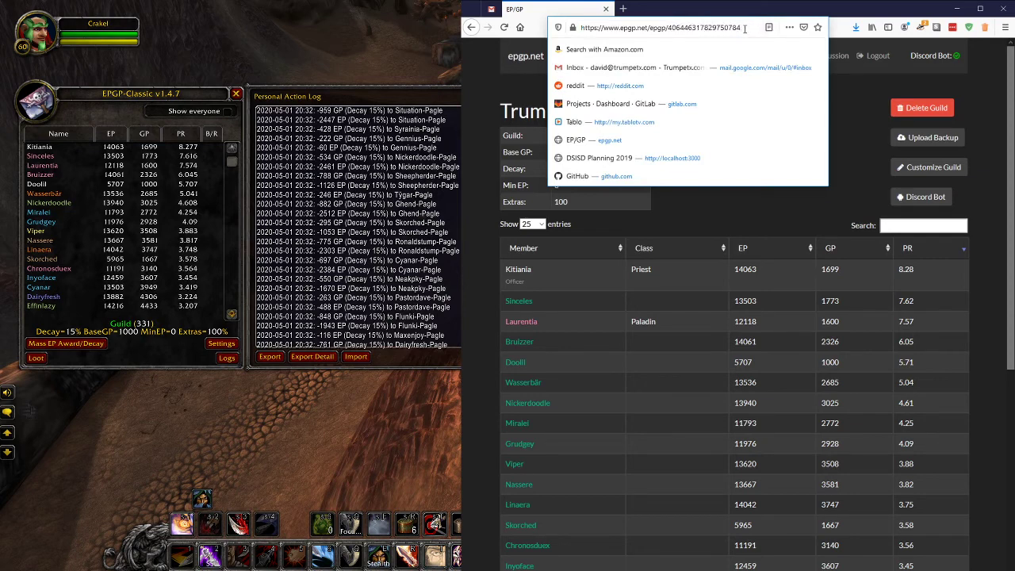
drag(745, 27, 582, 28)
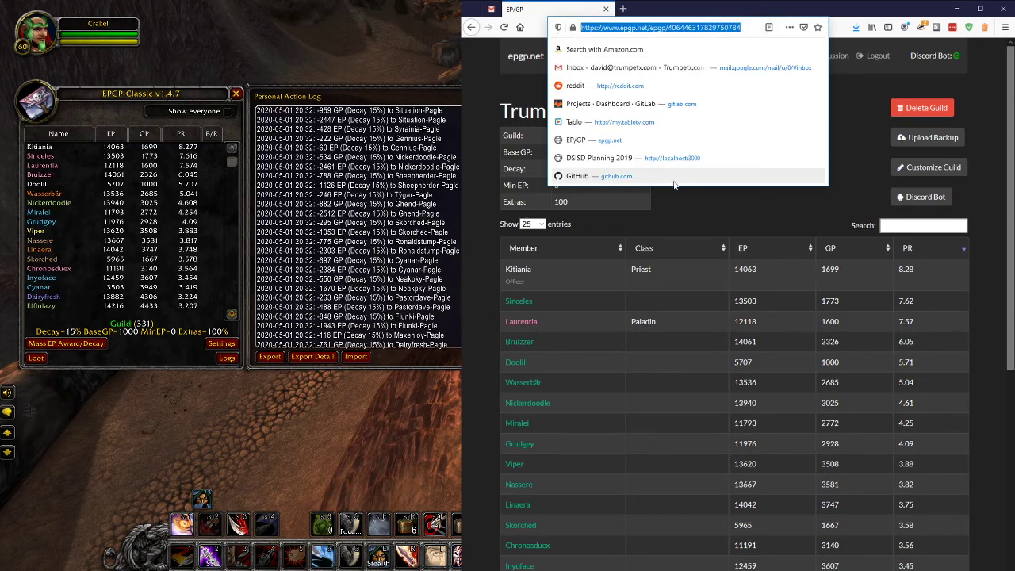
click(693, 213)
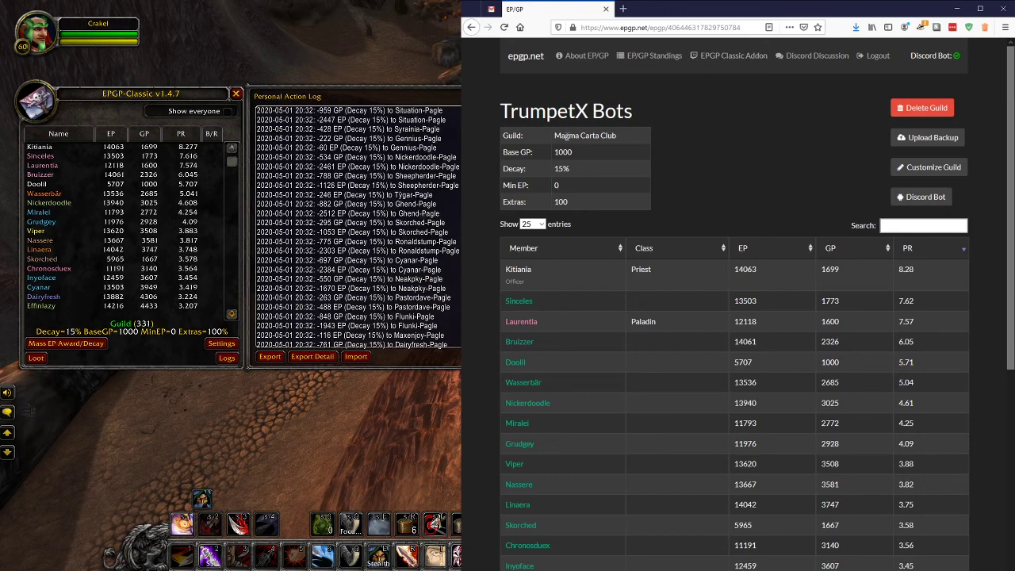
triple_click(585, 135)
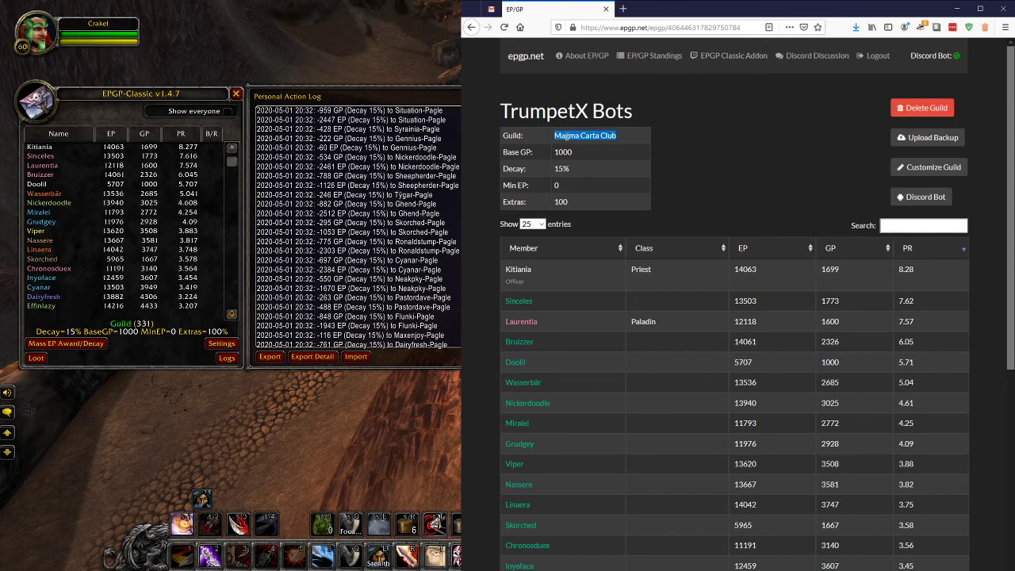